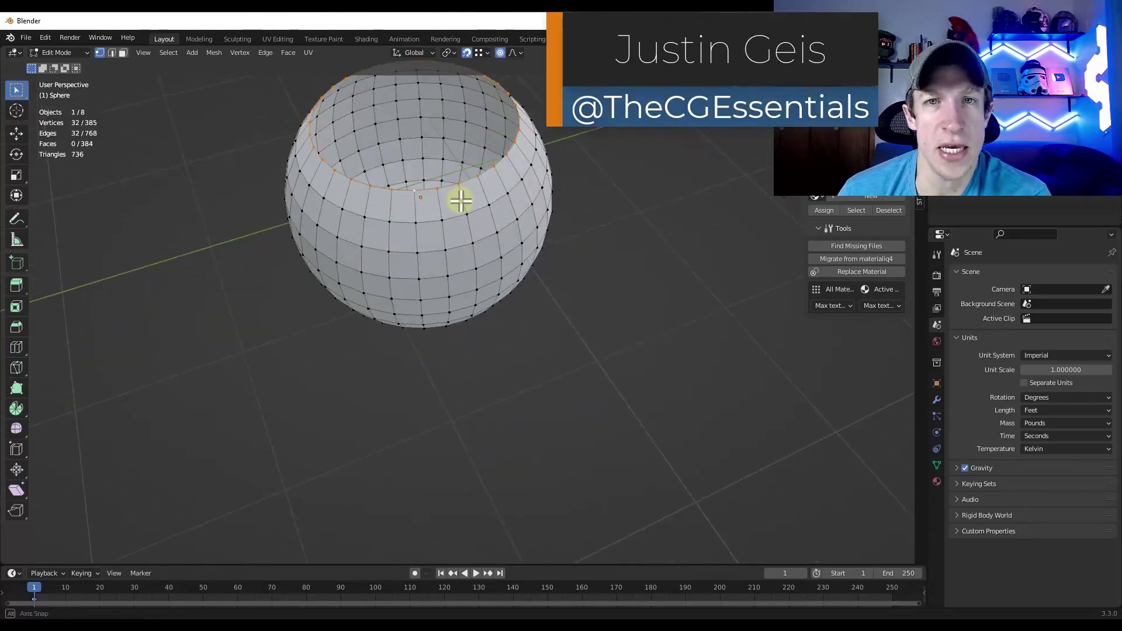
Step: Replace the single-face cap on the sphere's top hole with a Grid Fill and lower its span
key("f")
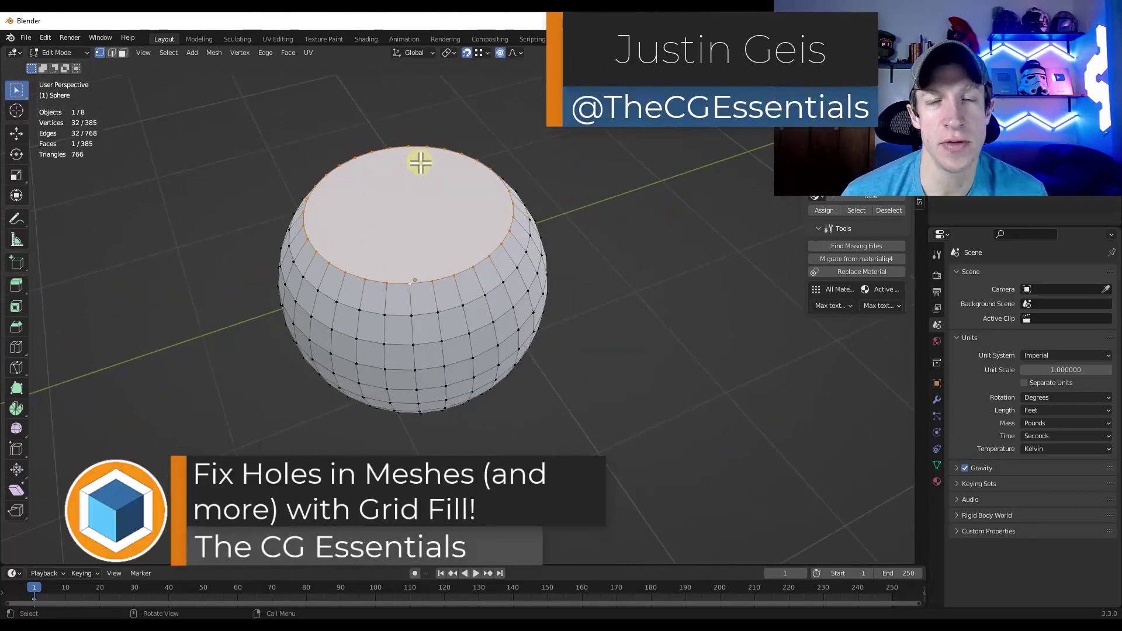
key("ctrl+z")
middle_click_drag(464, 248, 446, 243)
key("ctrl+f")
left_click(445, 243)
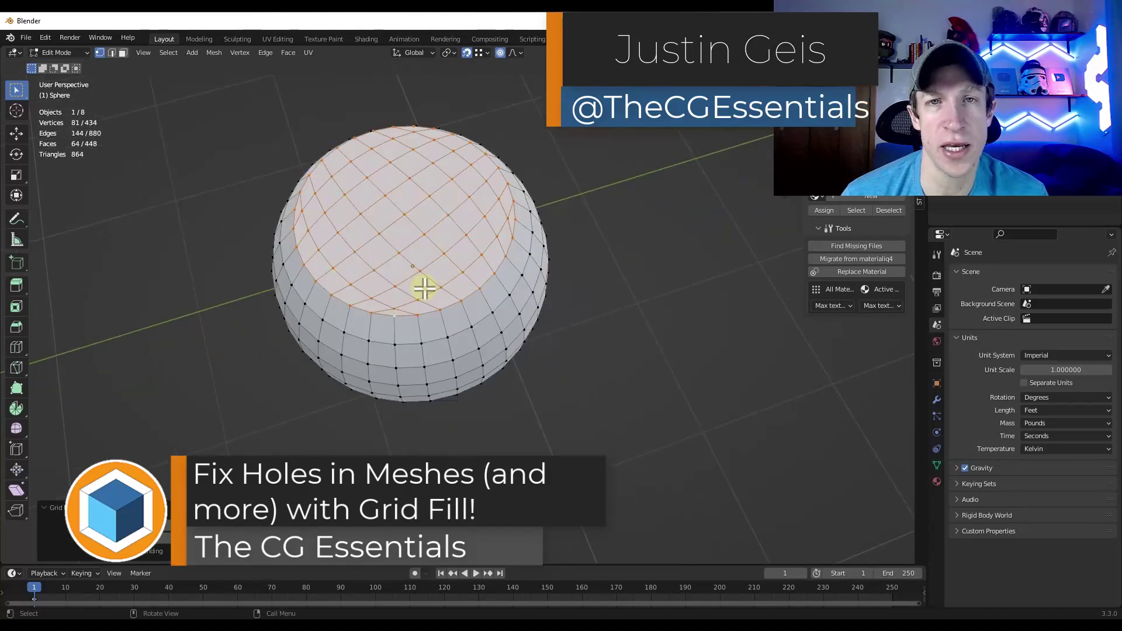
left_click_drag(146, 529, 117, 528)
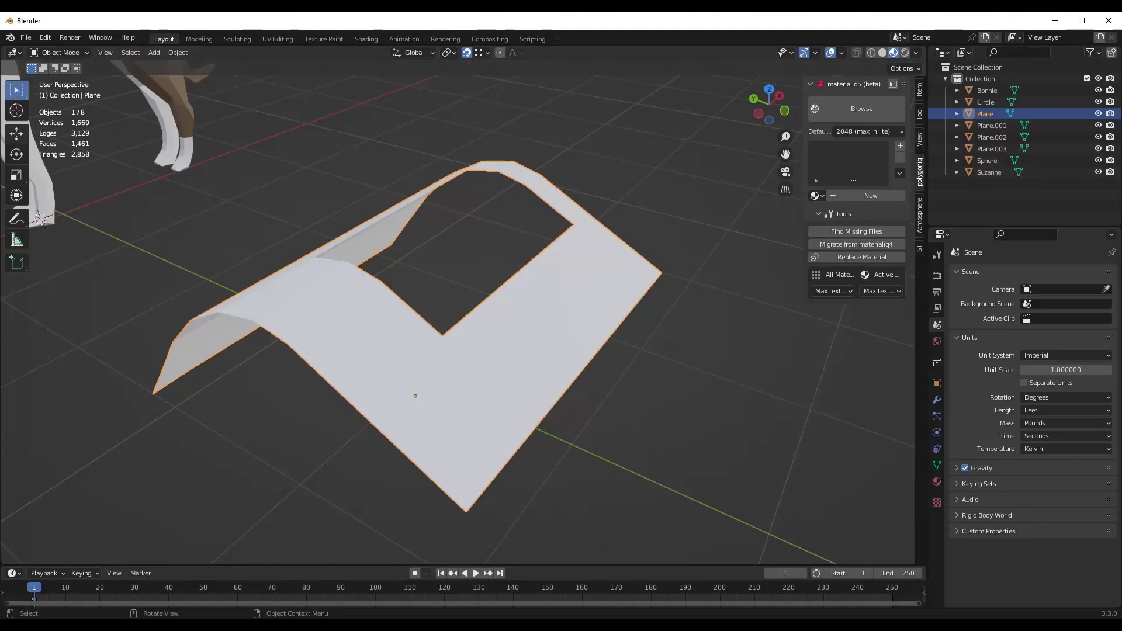
Step: Bring up the Blender Secrets PDF and scroll to the 'Retopology tips - The magic of Grid Fill' page
key("alt+Tab")
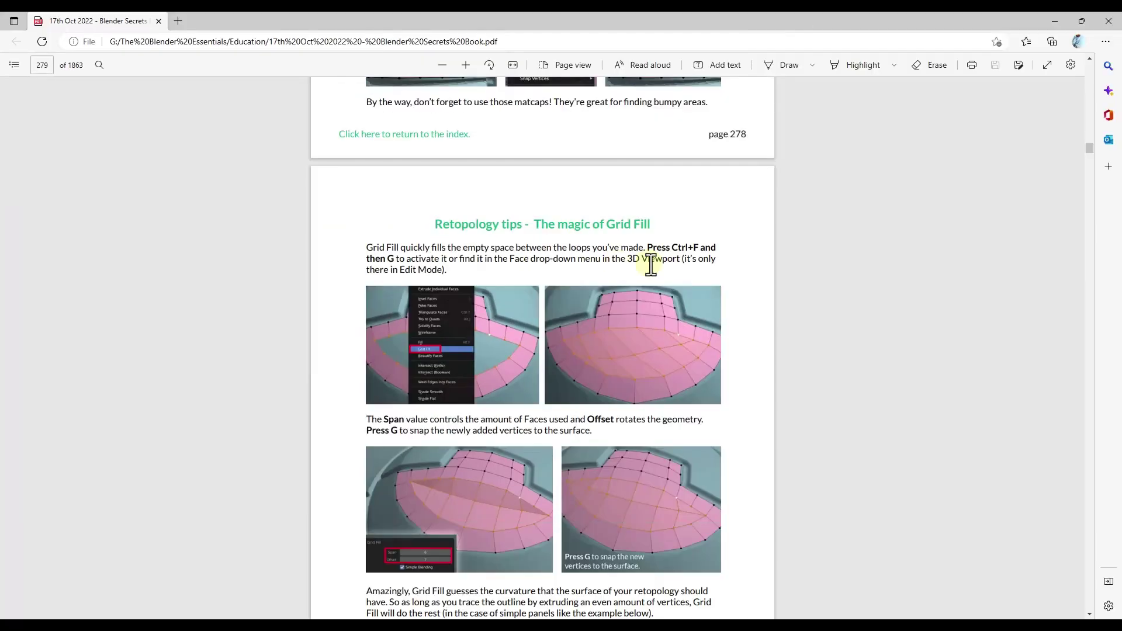
scroll(764, 234, "down", 2)
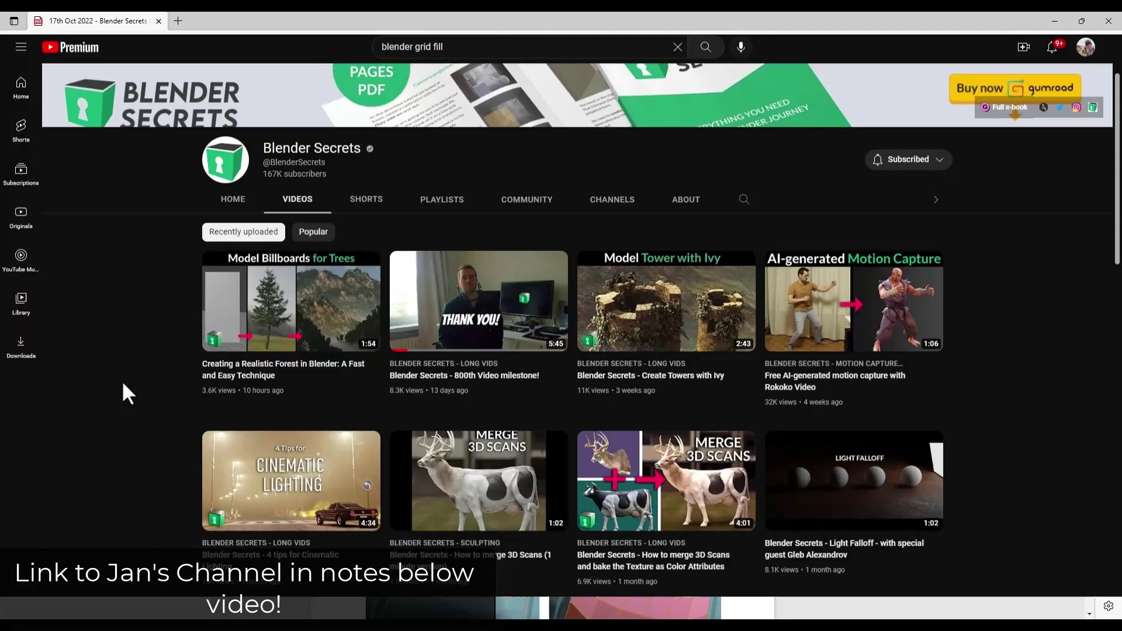
scroll(103, 373, "down", 5)
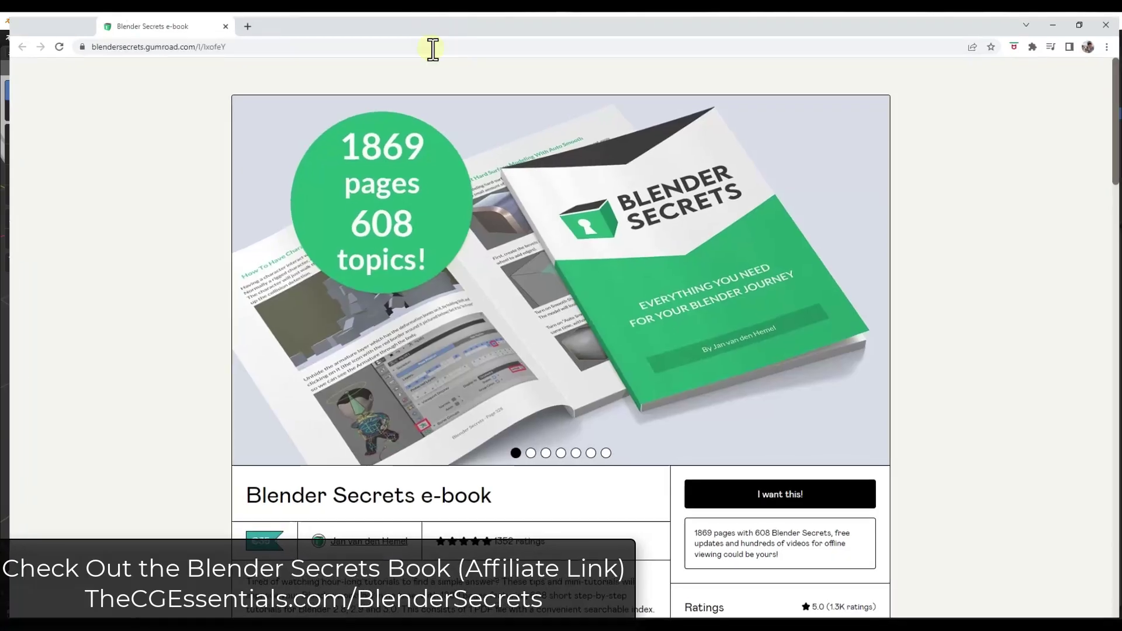
scroll(374, 390, "down", 3)
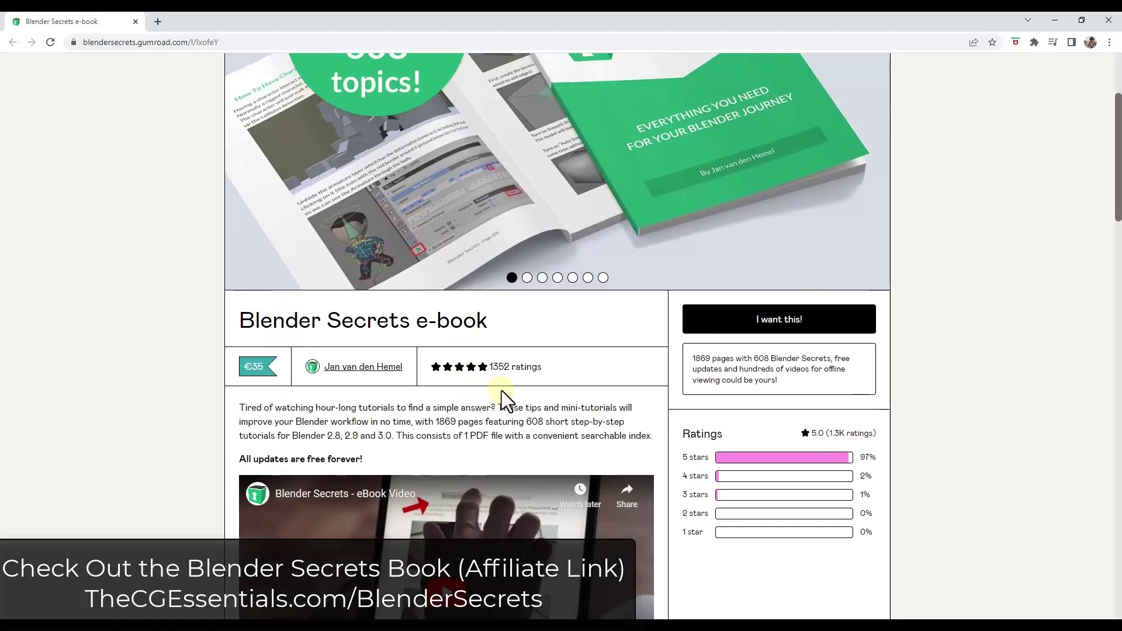
scroll(501, 390, "down", 10)
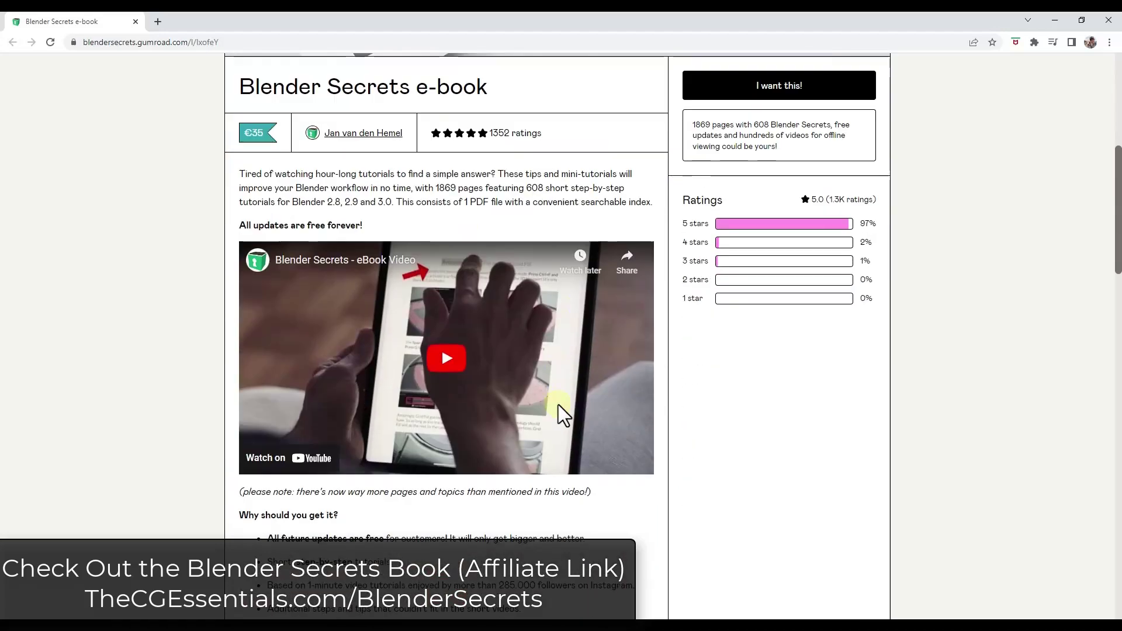
scroll(509, 482, "up", 1)
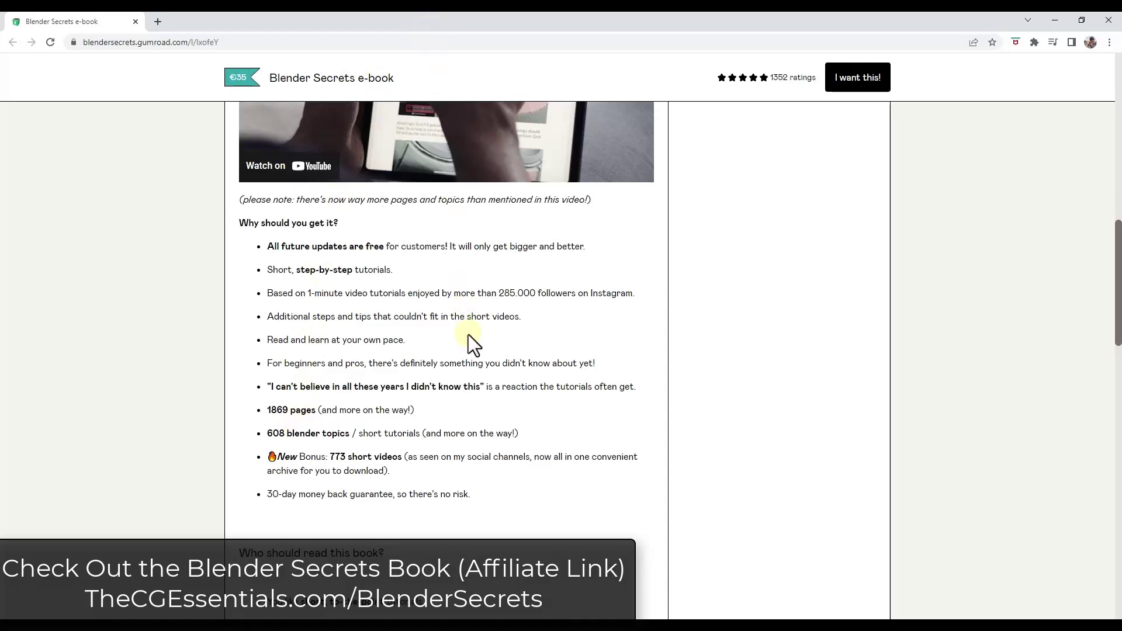
scroll(462, 399, "up", 9)
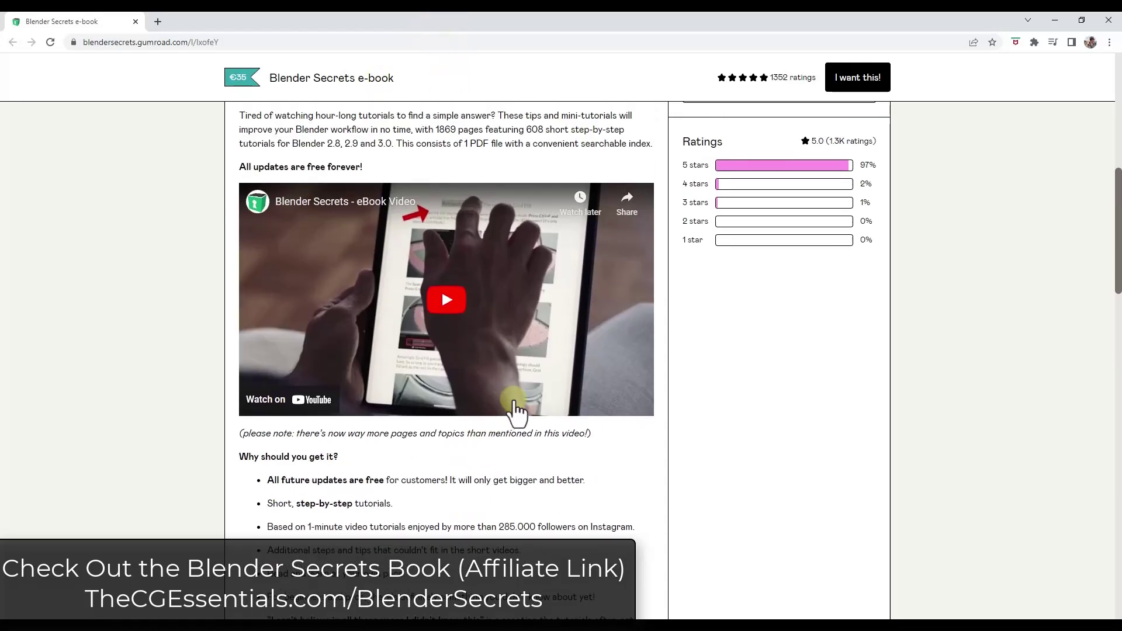
scroll(497, 351, "up", 3)
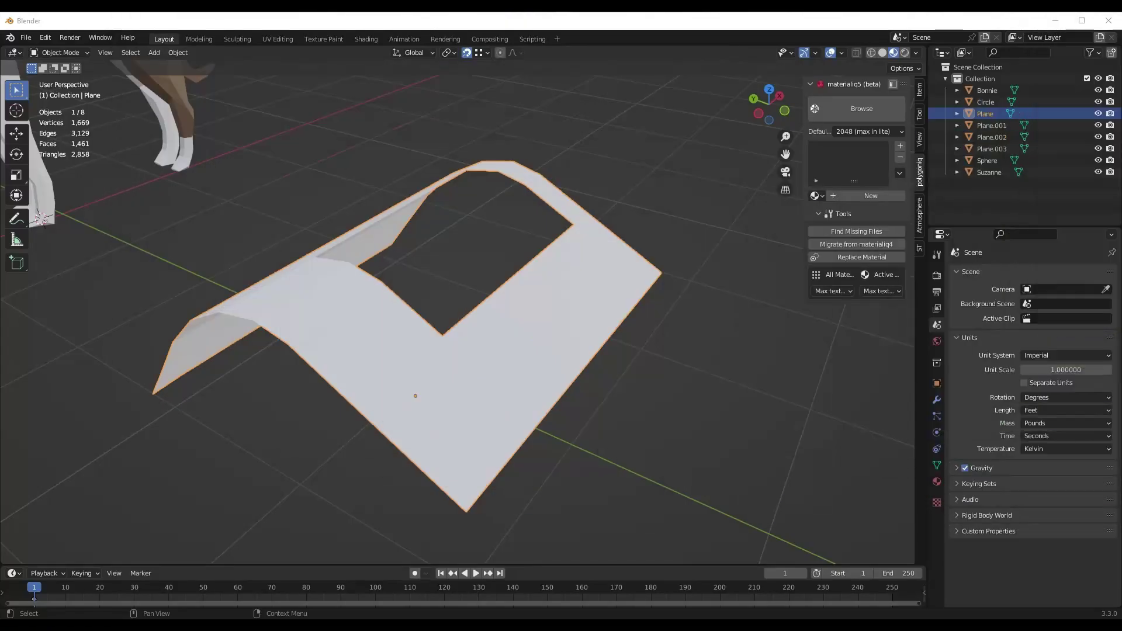
Step: Select the curved Plane's rectangular hole edge loop and Grid Fill it at span 7
middle_click_drag(577, 381, 514, 358)
key("Tab")
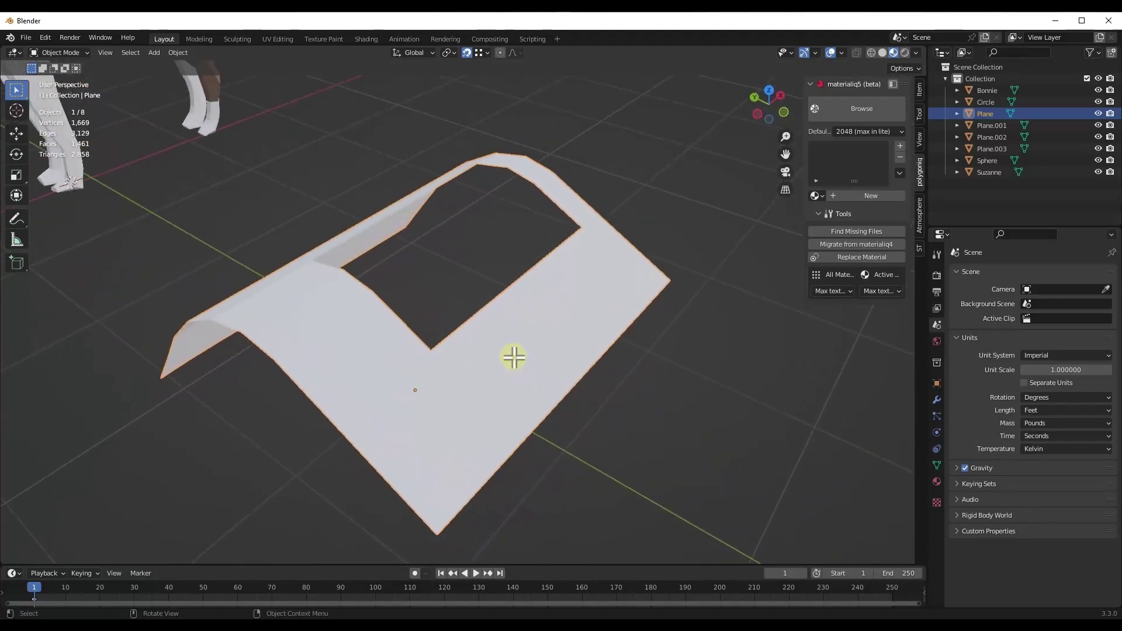
middle_click_drag(432, 352, 463, 380)
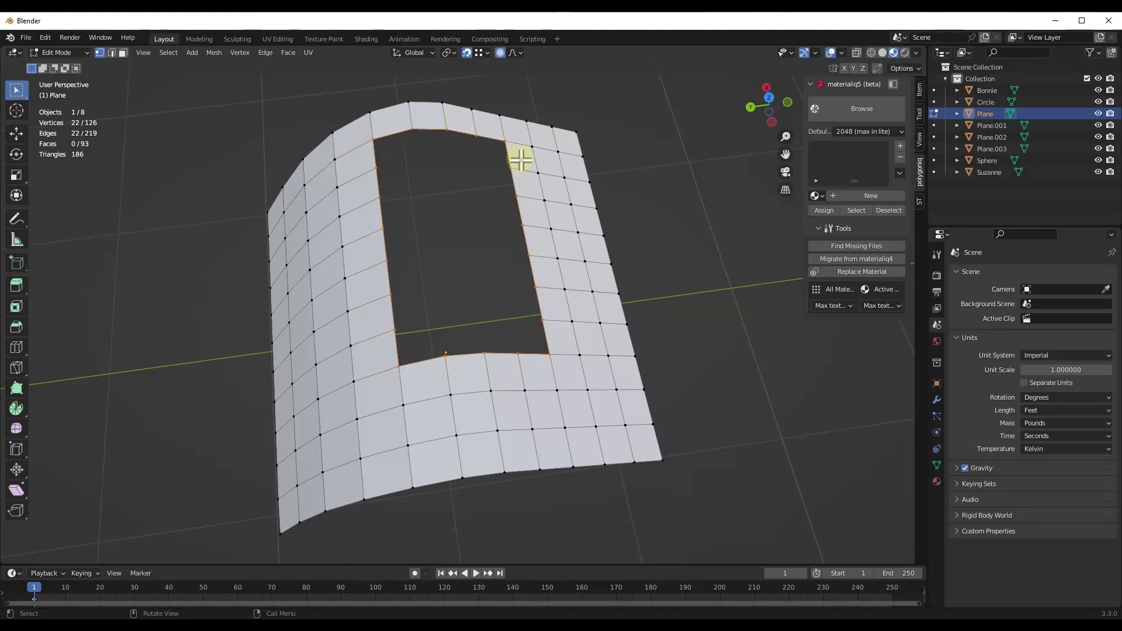
left_click(387, 147)
middle_click_drag(552, 404, 446, 250)
key("ctrl+f")
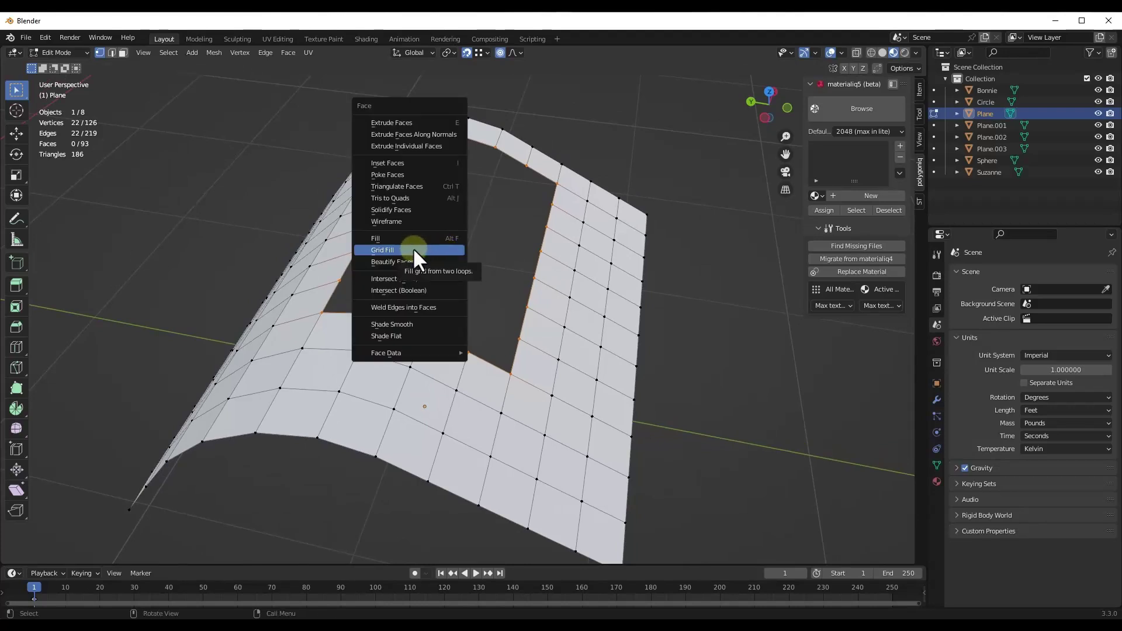
left_click(412, 249)
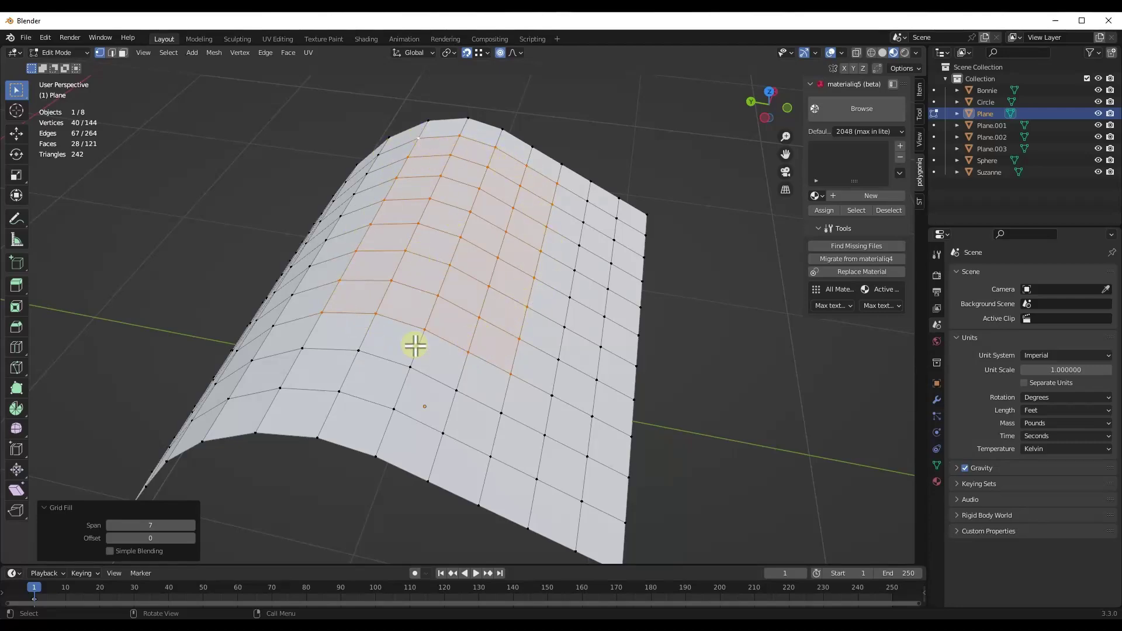
middle_click_drag(413, 343, 422, 274)
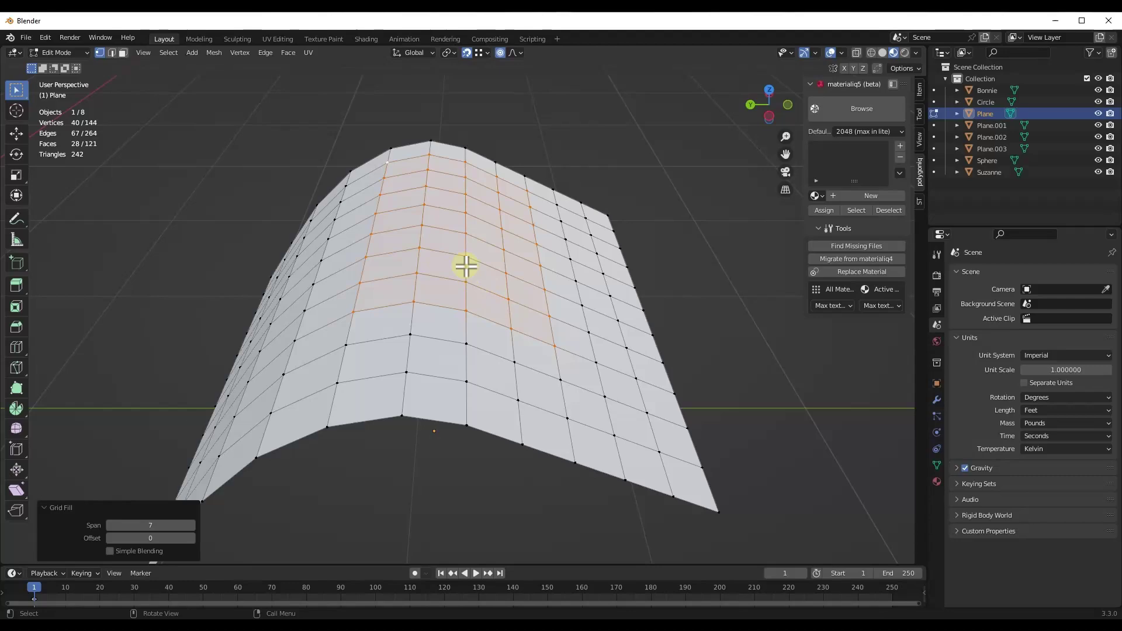
middle_click_drag(461, 265, 371, 257)
Step: Leave the Plane's Edit Mode, select the Sphere and enter Edit Mode on it
scroll(363, 243, "down", 6)
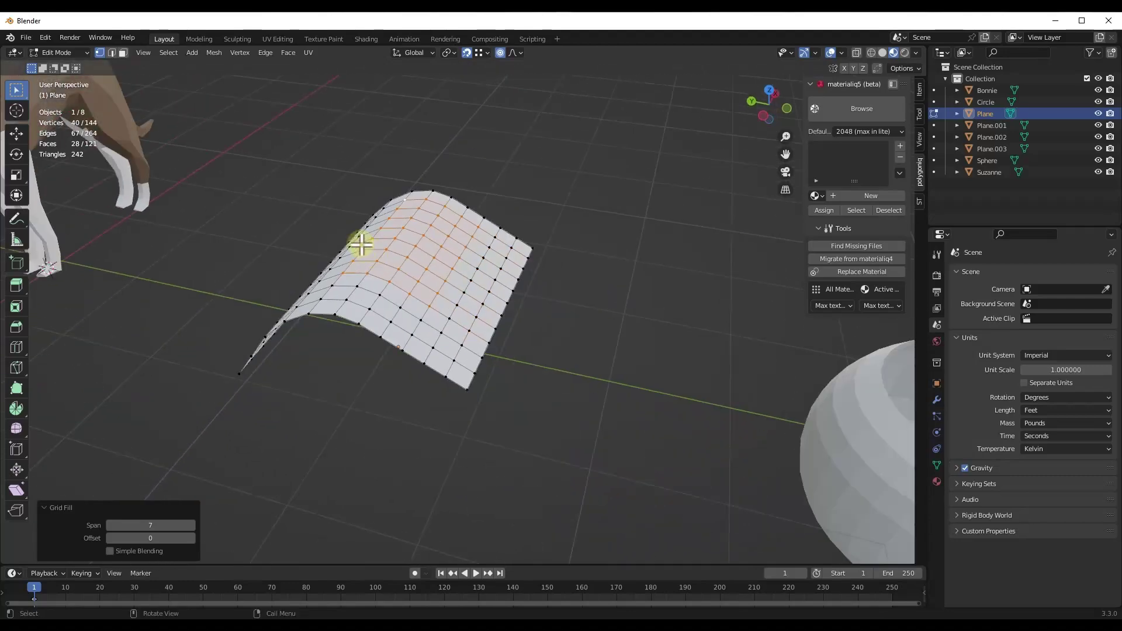
scroll(575, 304, "up", 5)
middle_click_drag(561, 331, 544, 223)
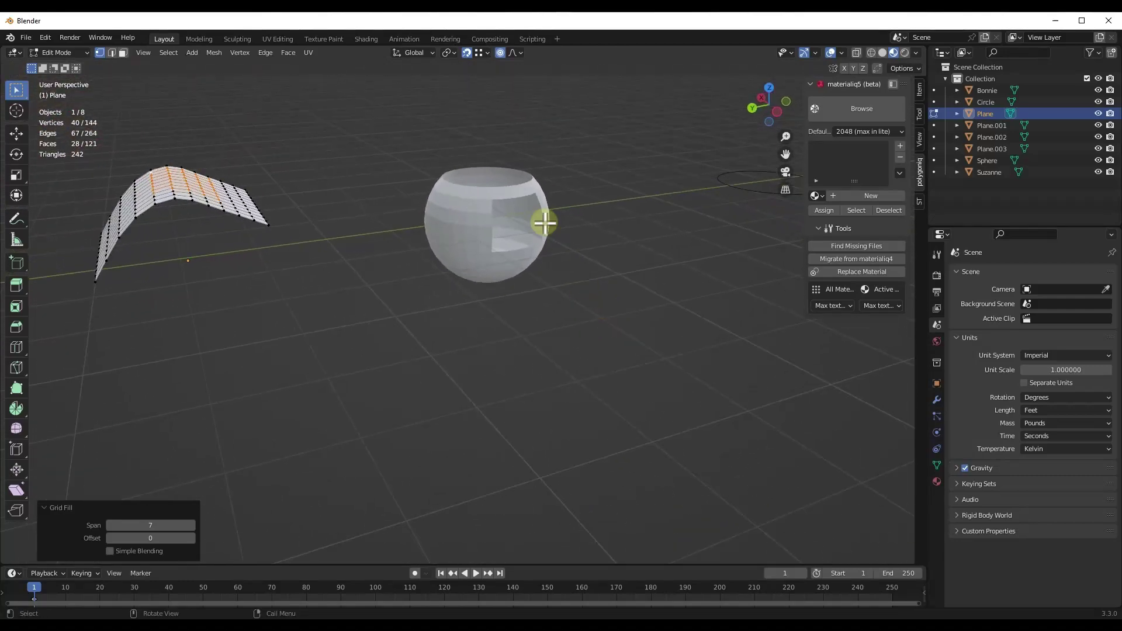
left_click(547, 201)
key("Tab")
left_click(546, 202)
scroll(547, 204, "up", 4)
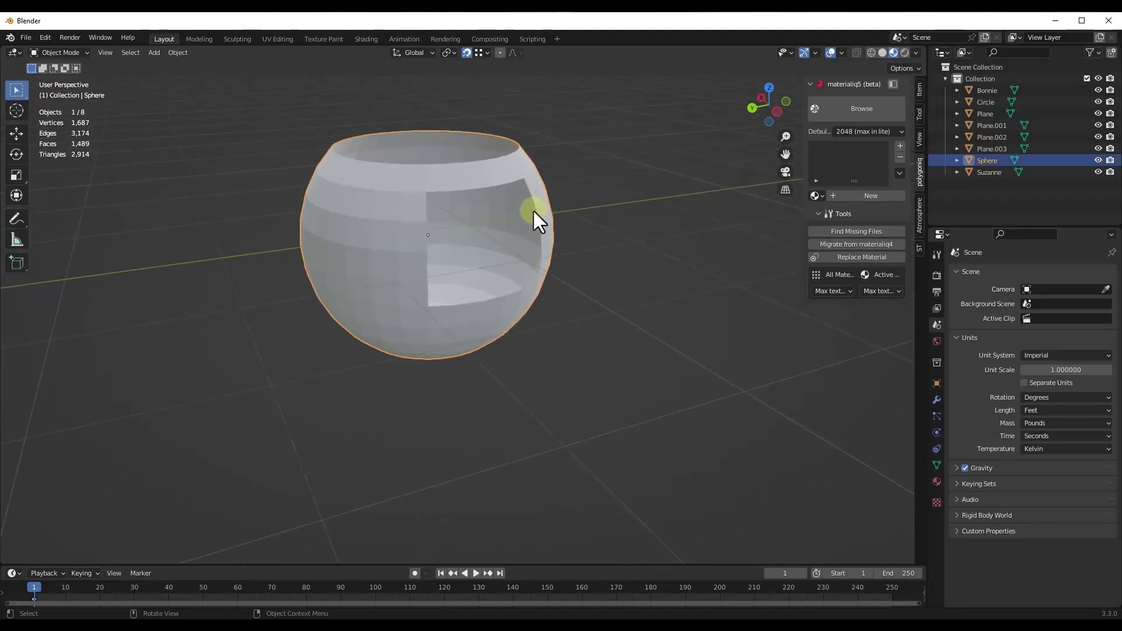
key("Tab")
Step: Select the sphere's side opening boundary and Grid Fill it with span 5
left_click(428, 191)
scroll(526, 245, "up", 3)
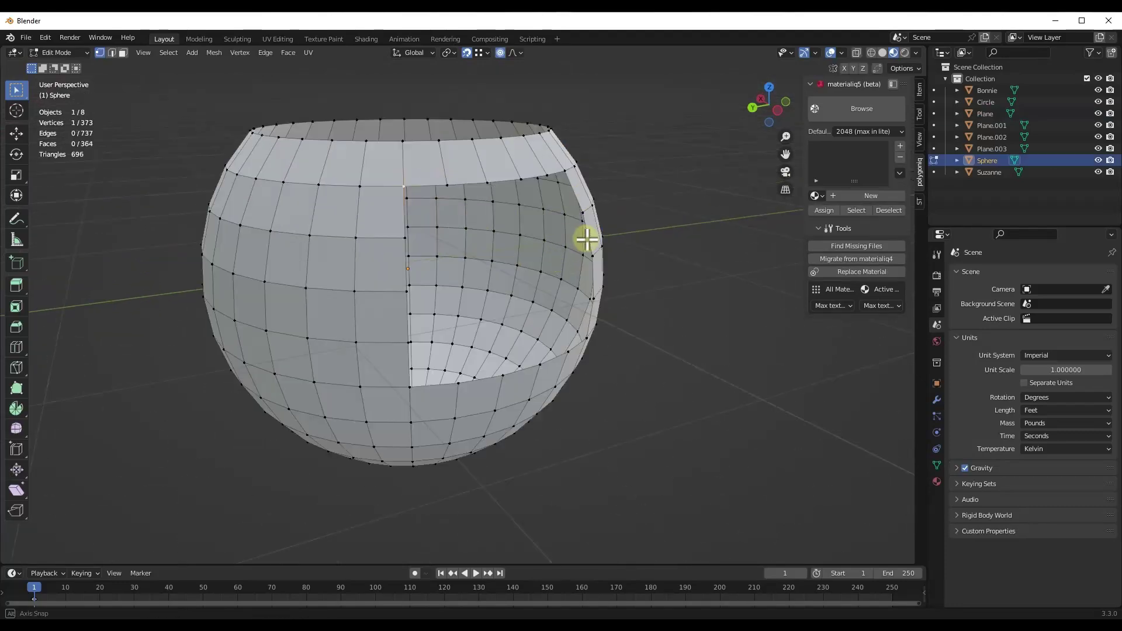
middle_click_drag(586, 238, 581, 230)
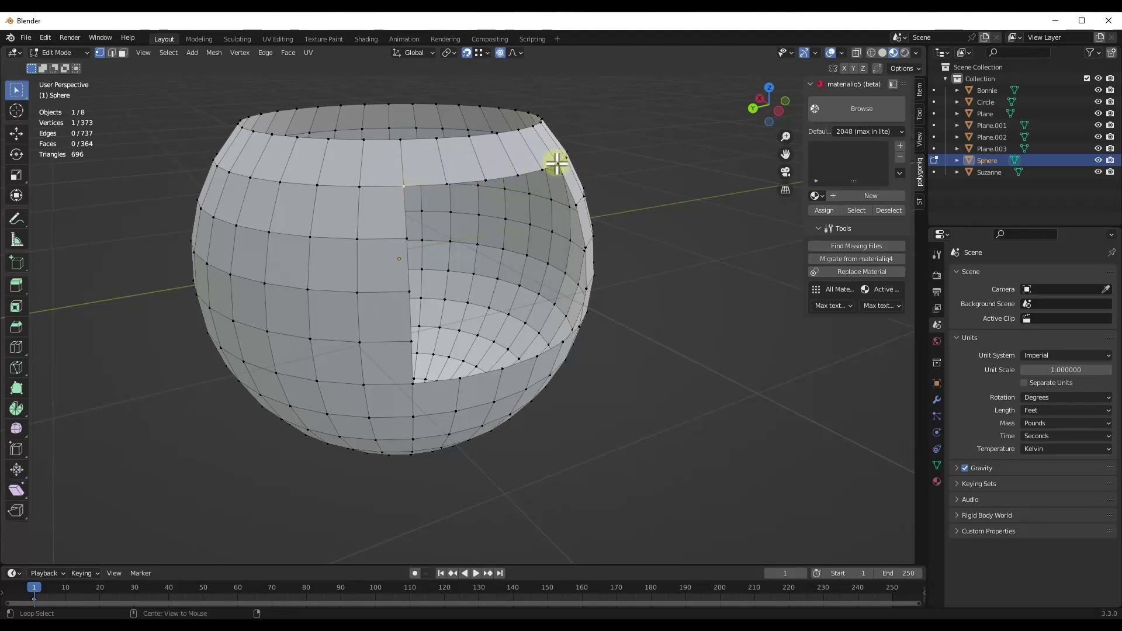
left_click(403, 185)
middle_click_drag(454, 344, 643, 291)
key("ctrl+f")
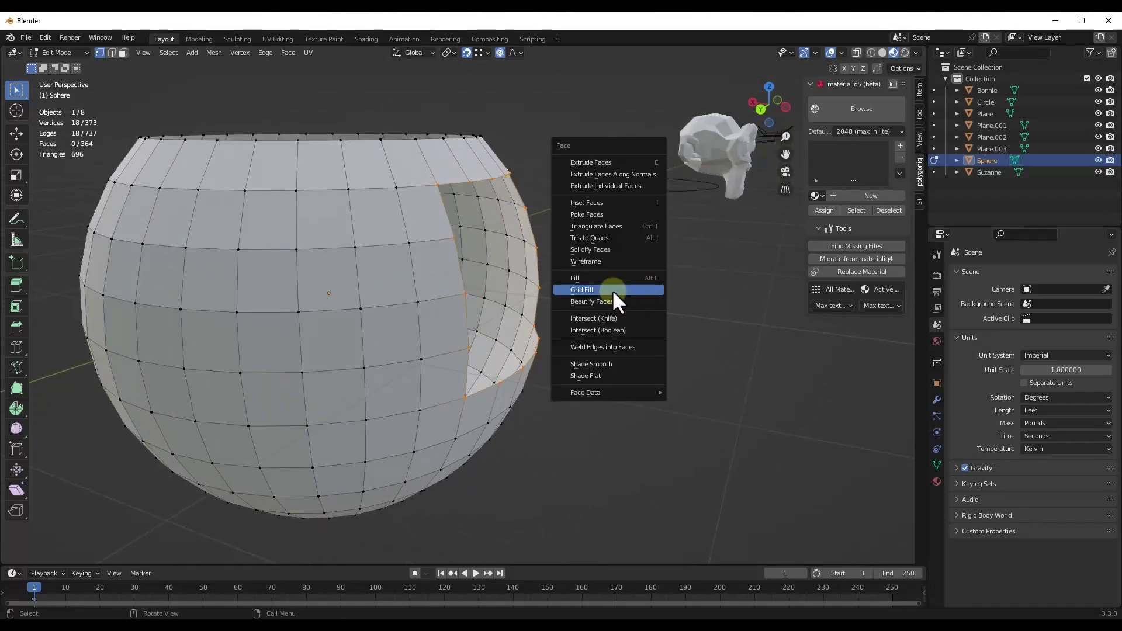
left_click(597, 289)
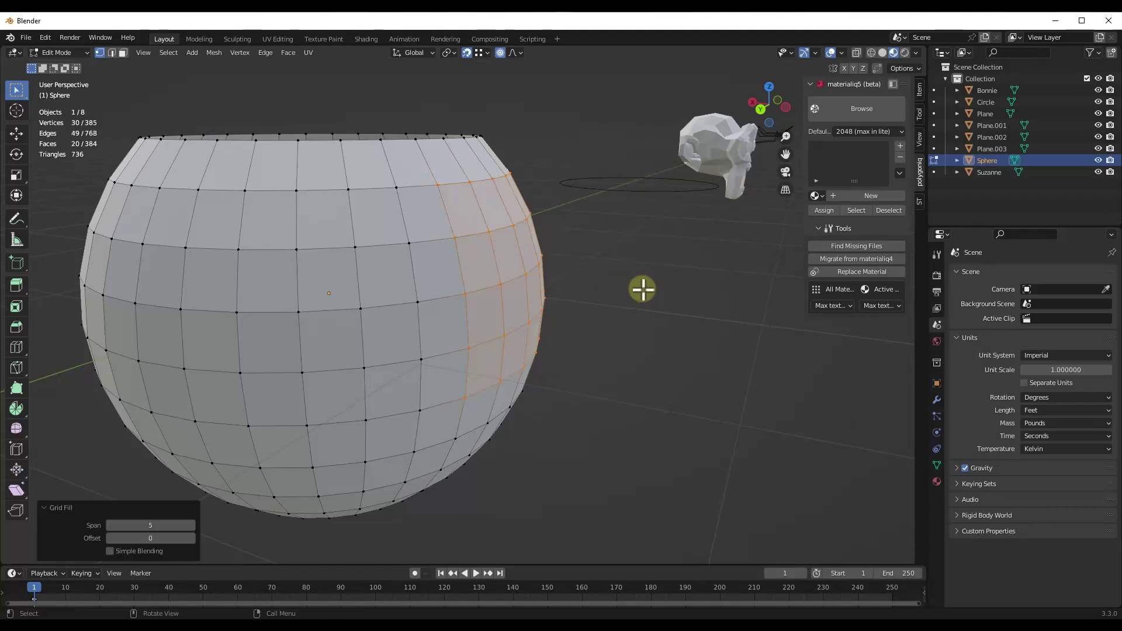
middle_click_drag(644, 291, 525, 237)
scroll(641, 249, "up", 2)
scroll(538, 243, "down", 3)
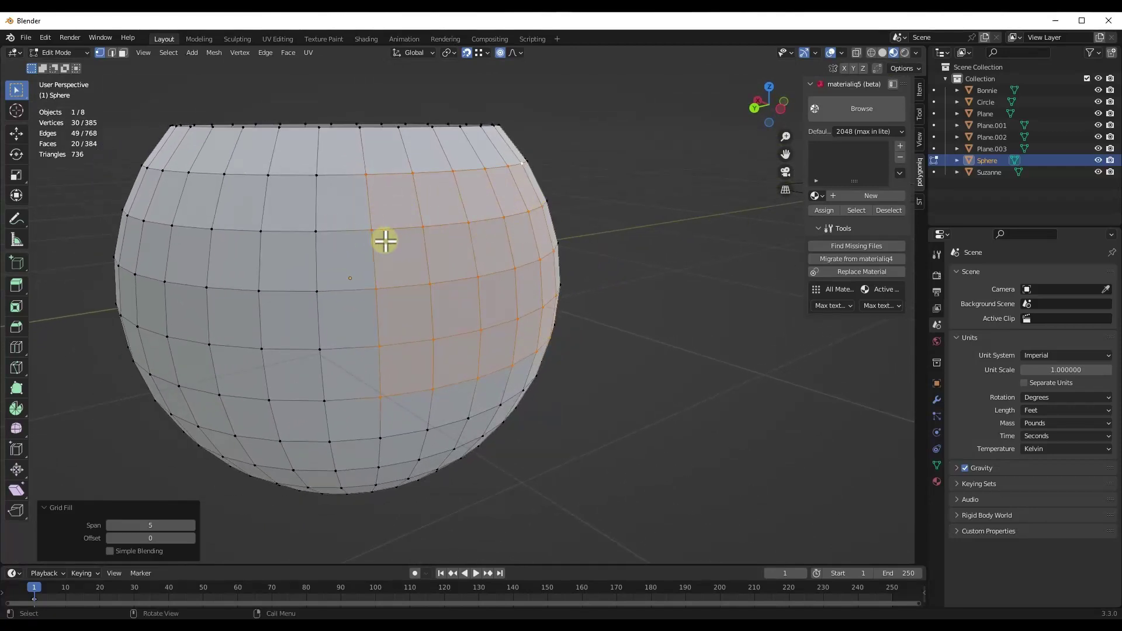
middle_click_drag(542, 218, 496, 217)
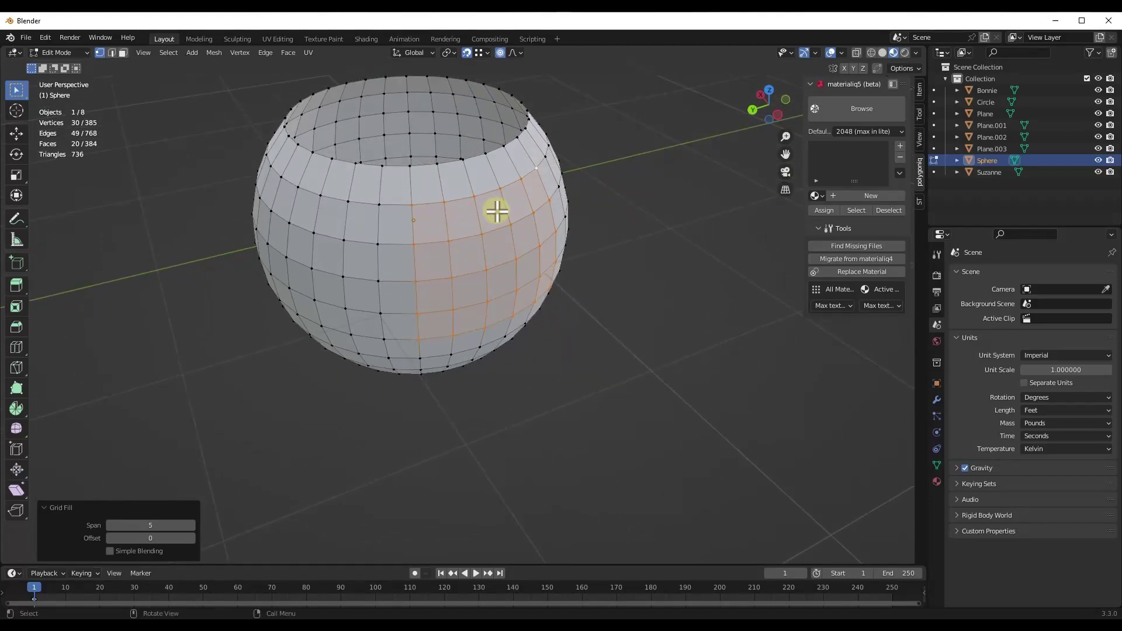
scroll(450, 195, "down", 1)
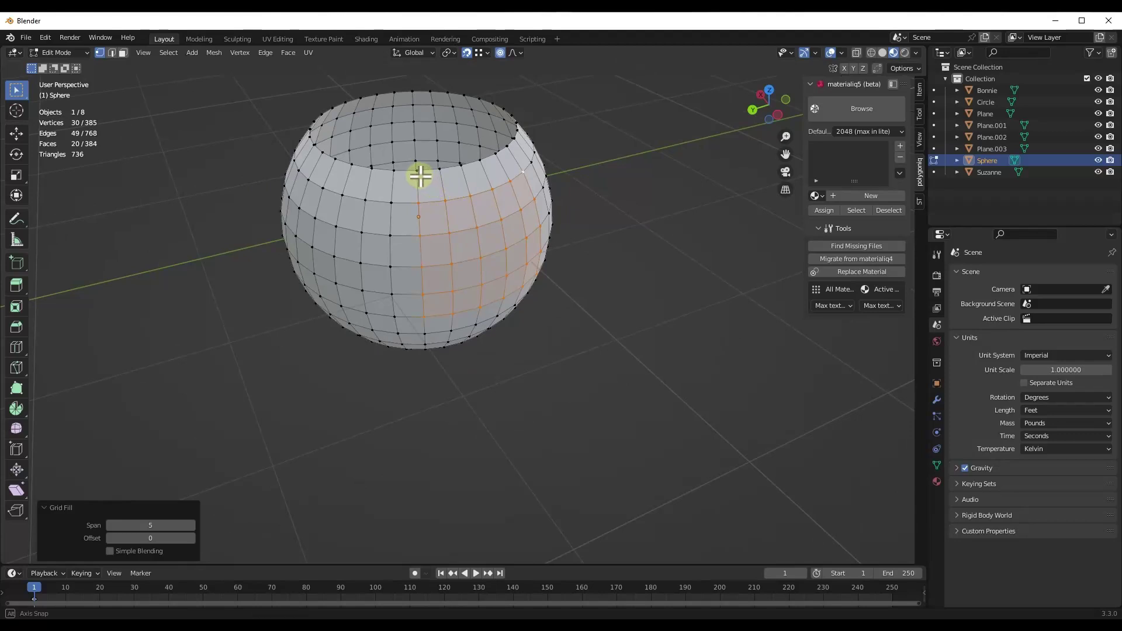
Step: Select the sphere's open top edge loop and cap it with a single face
middle_click_drag(420, 176, 415, 179)
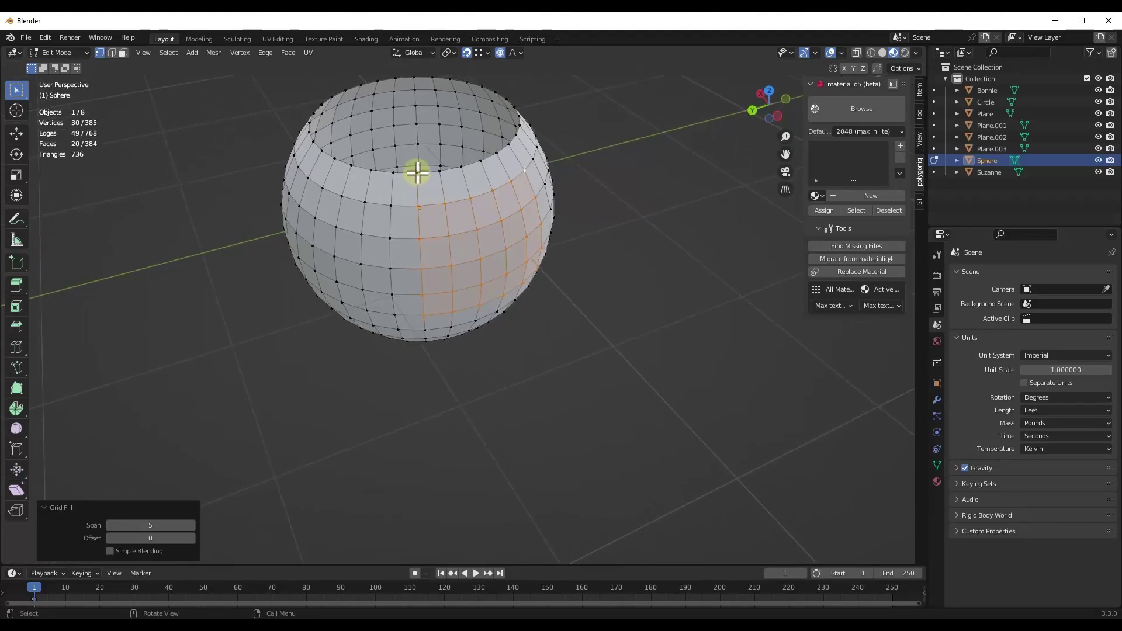
left_click(415, 172)
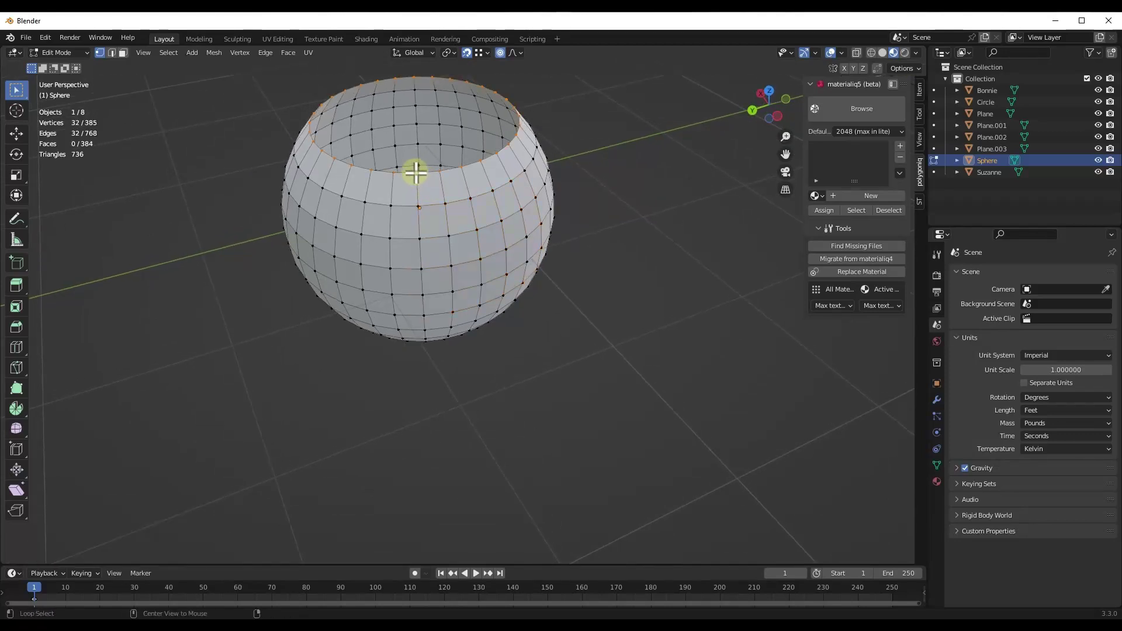
mouse_move(458, 183)
middle_mouse_down()
mouse_move(506, 170)
mouse_move(466, 165)
mouse_move(460, 201)
mouse_move(471, 175)
middle_mouse_up()
key("f")
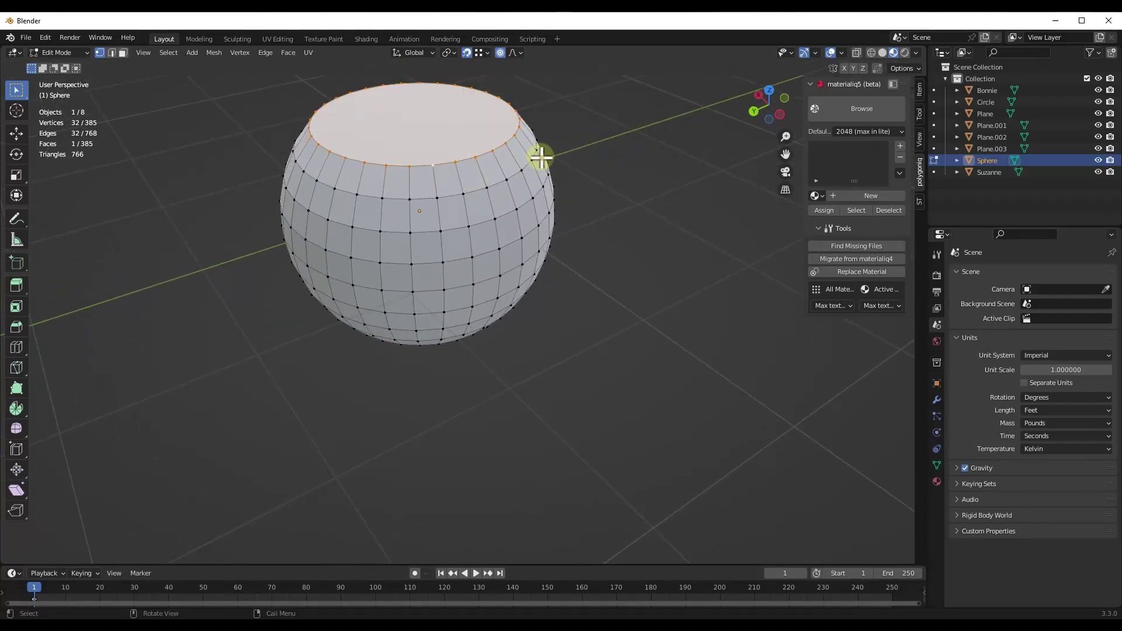
middle_click_drag(491, 140, 374, 238, "shift")
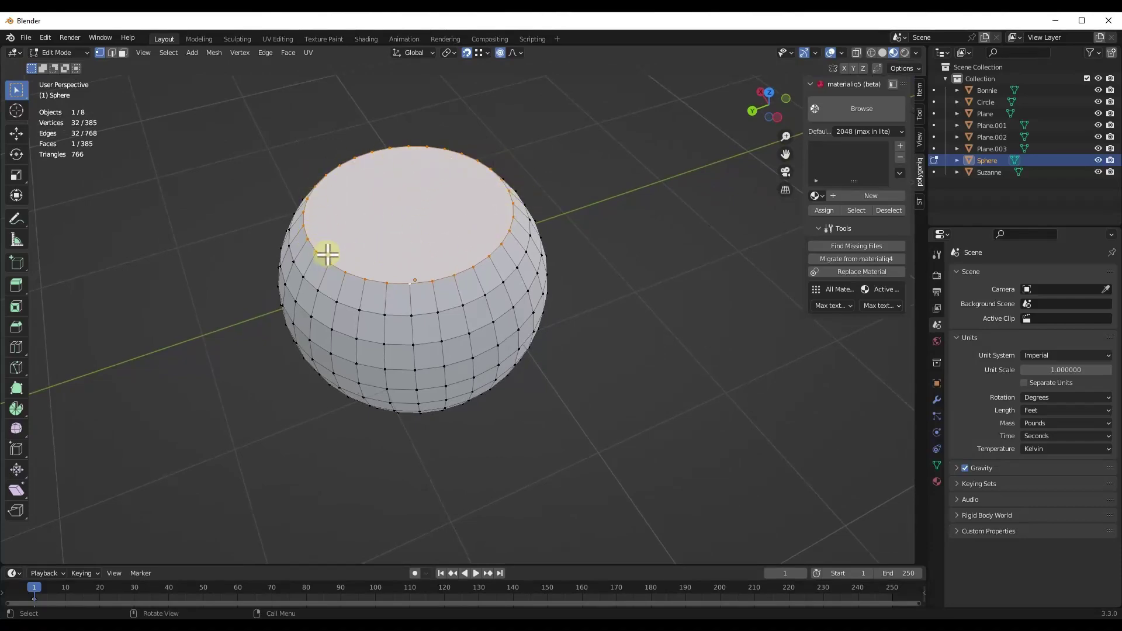
middle_click_drag(432, 272, 471, 276)
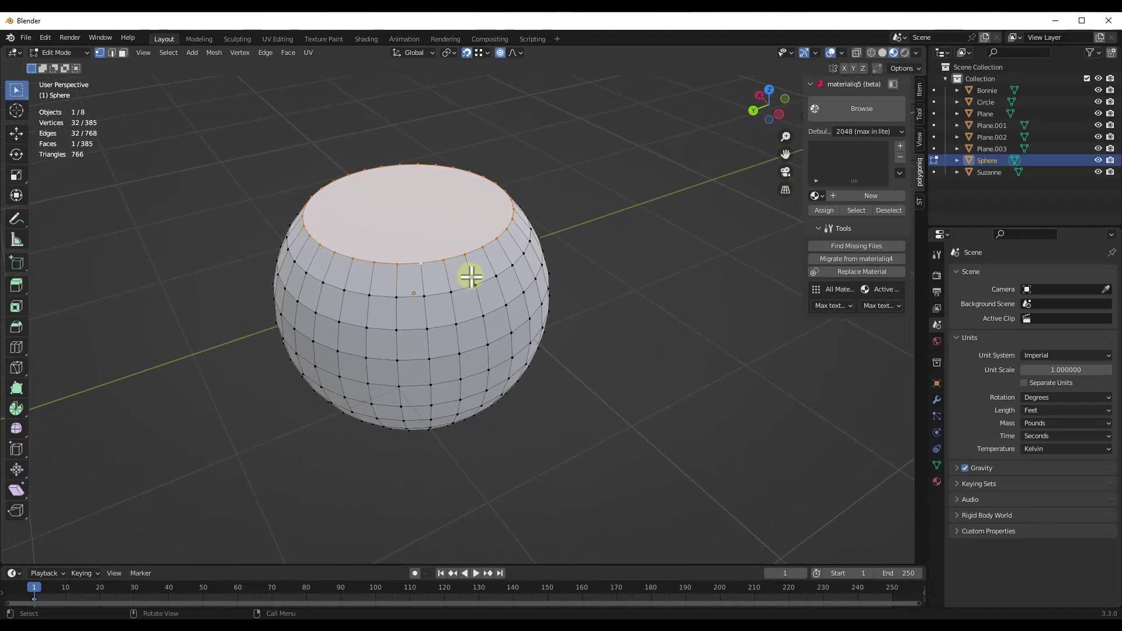
scroll(446, 255, "down", 1)
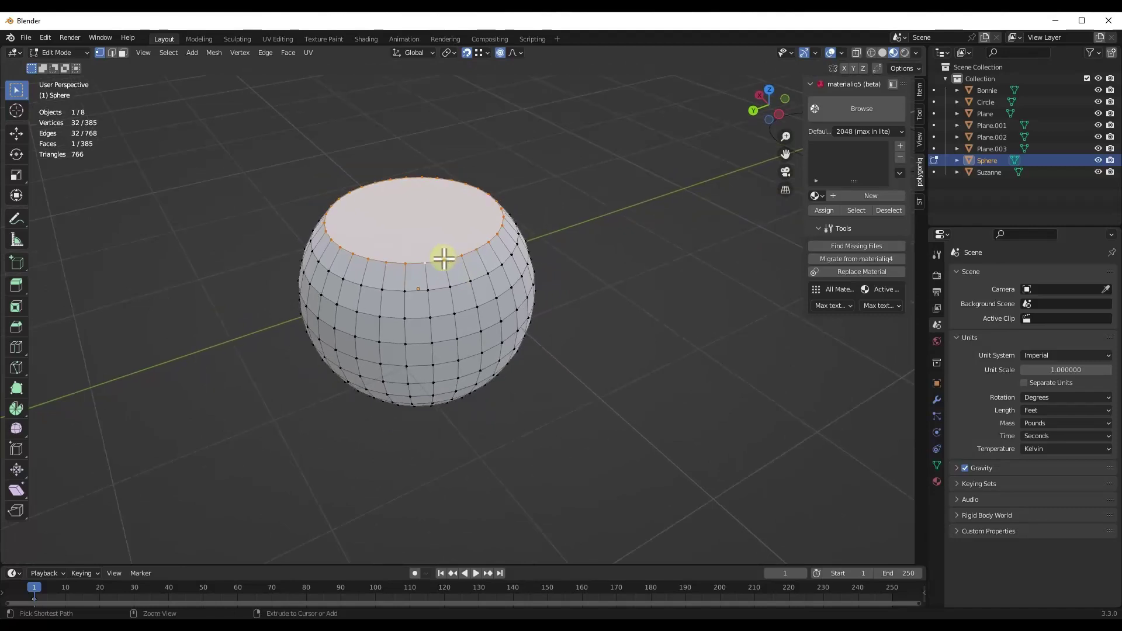
Step: Delete the single cap face to reopen the 32-vertex top hole
key("ctrl+x")
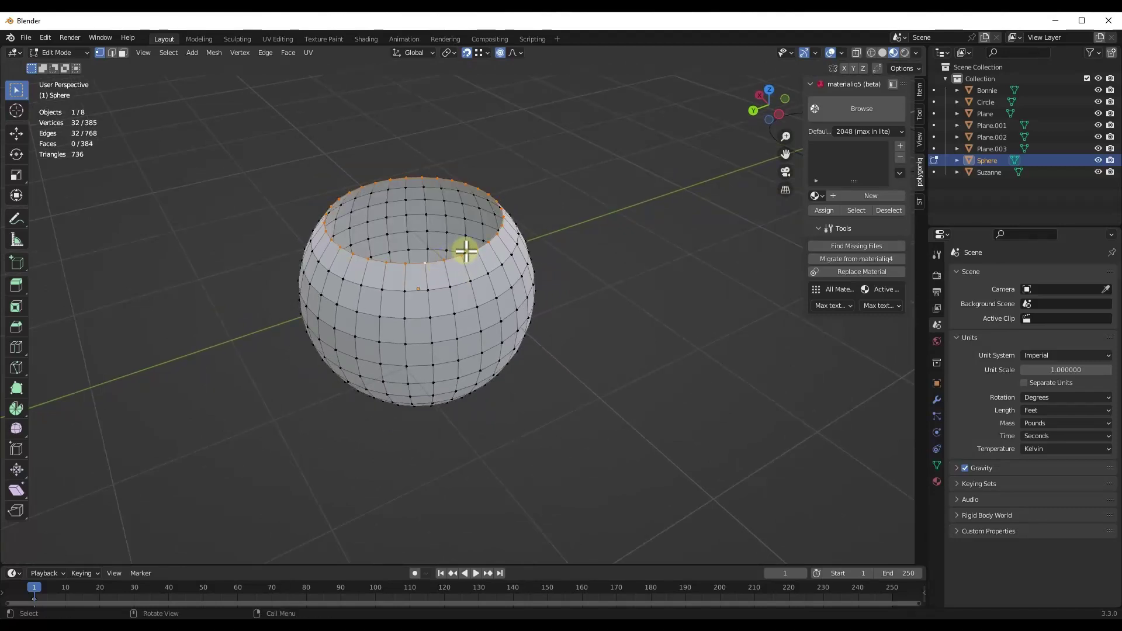
middle_click_drag(465, 251, 456, 225)
scroll(436, 211, "up", 1)
Step: Grid Fill the sphere's open top hole
key("ctrl+f")
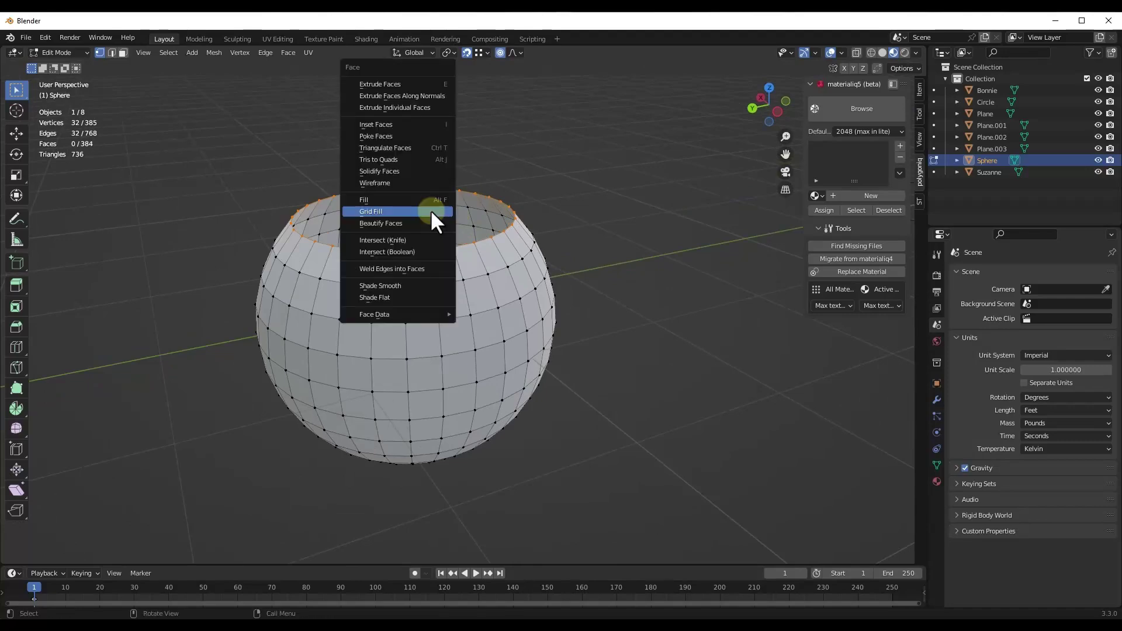
left_click(413, 211)
middle_click_drag(451, 211, 447, 269)
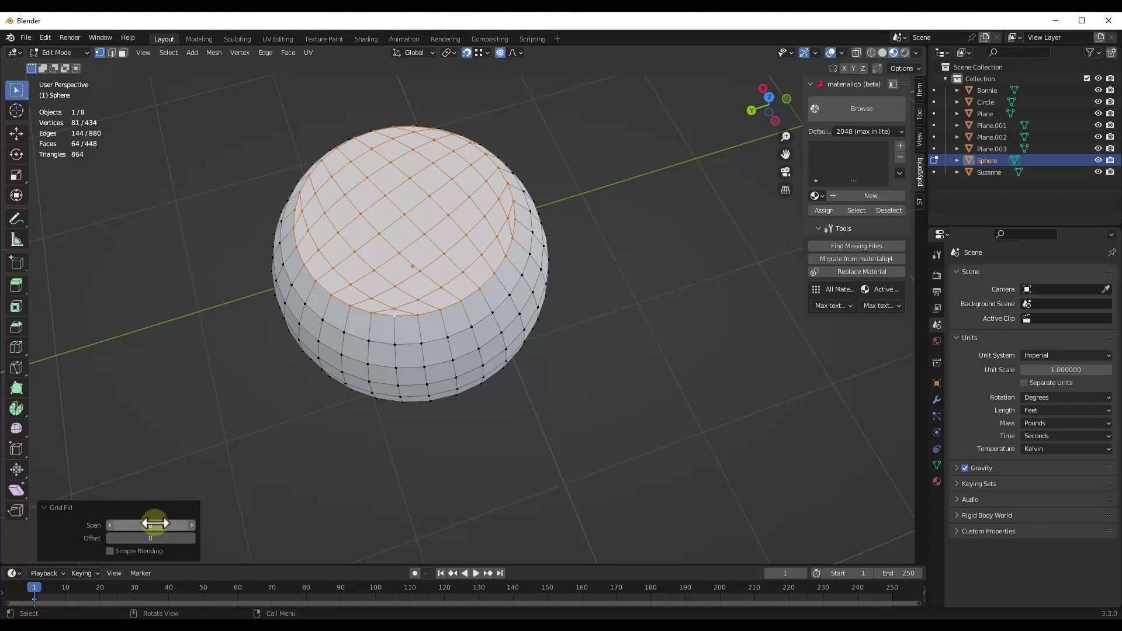
Step: Adjust the grid fill's Span and Offset values, settling on Span 11
scroll(154, 523, "up", 3, "ctrl")
scroll(150, 523, "down", 3, "ctrl")
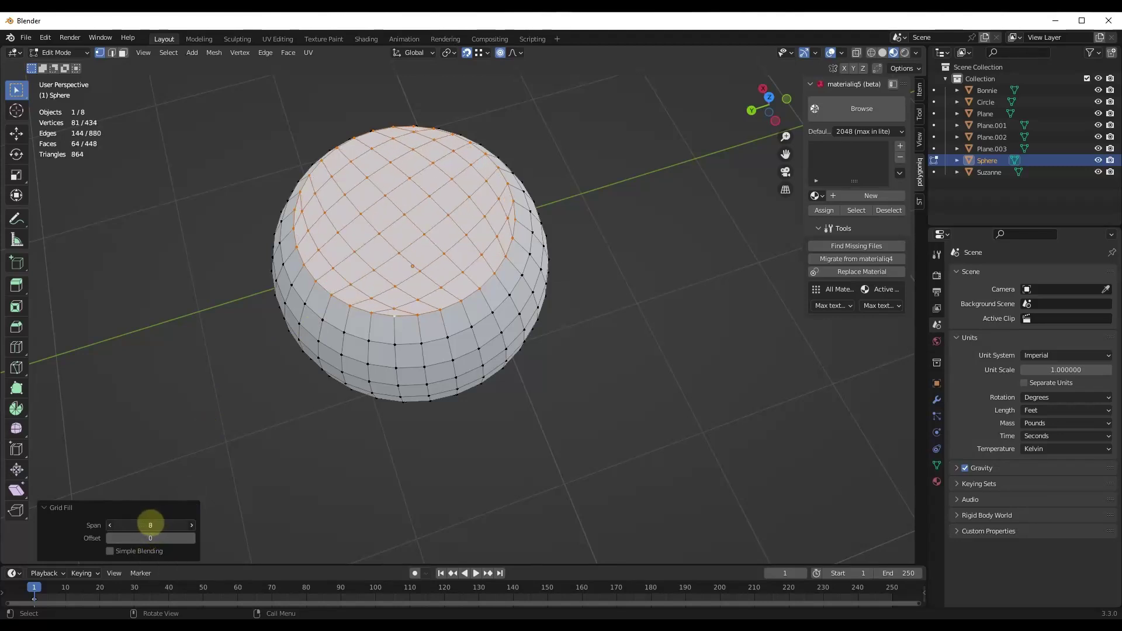
scroll(150, 523, "up", 6, "ctrl")
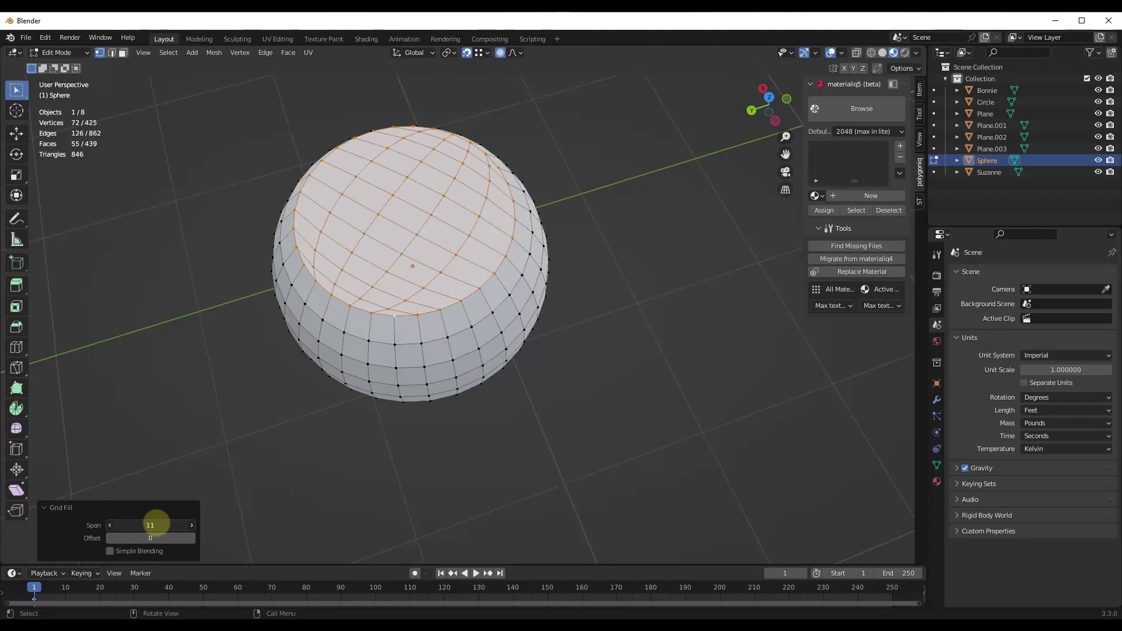
scroll(155, 523, "down", 13, "ctrl")
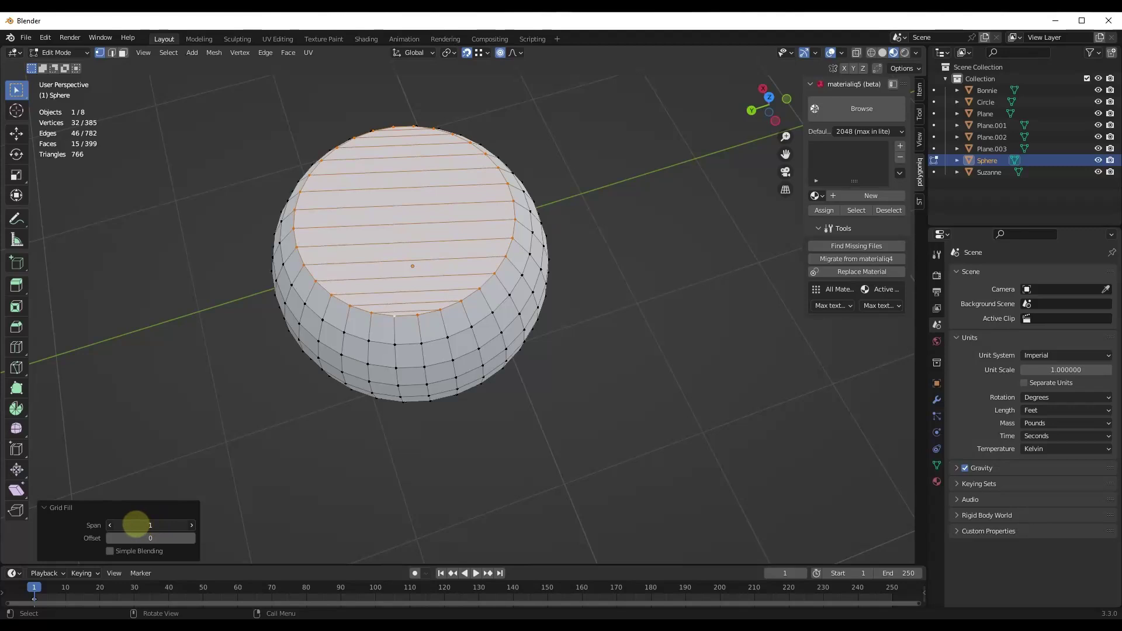
scroll(135, 524, "up", 6, "ctrl")
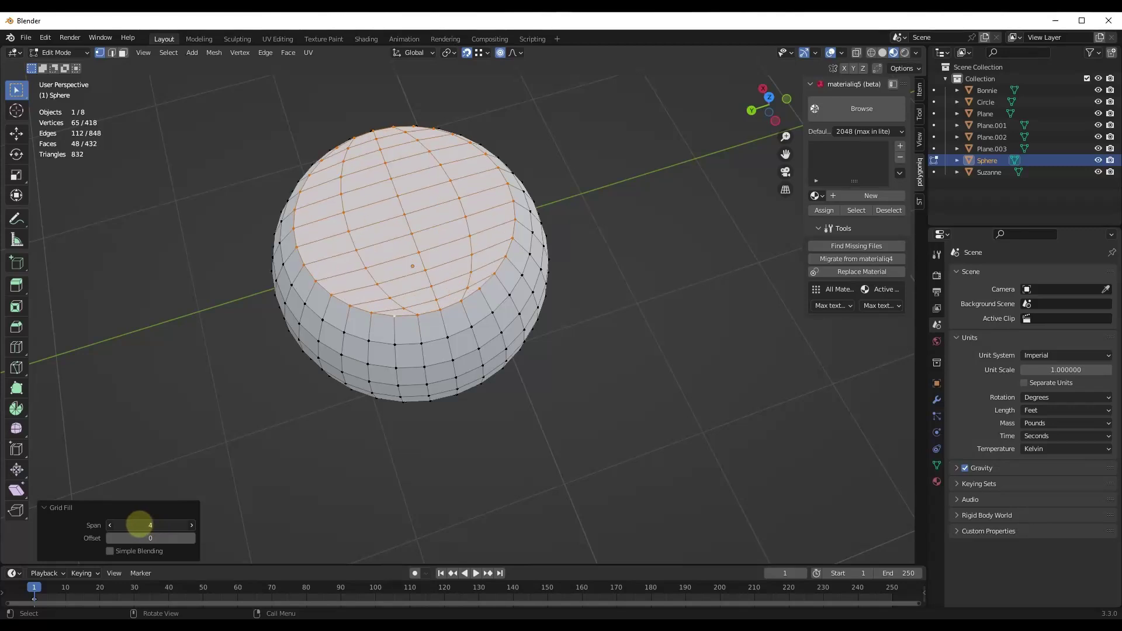
scroll(143, 524, "up", 2, "ctrl")
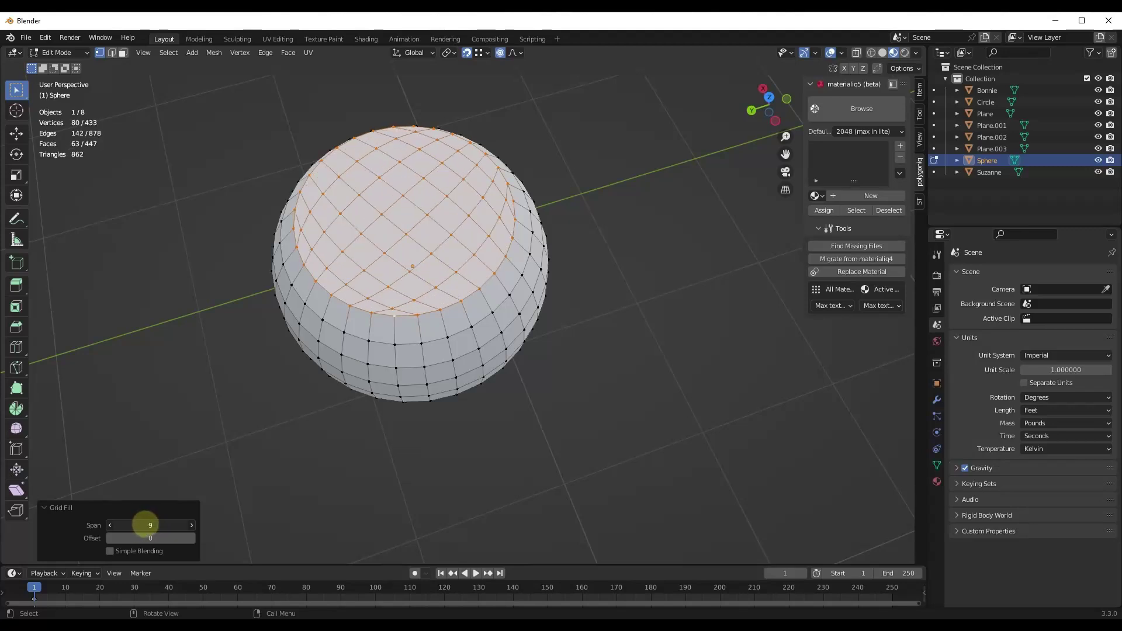
scroll(146, 524, "up", 9, "ctrl")
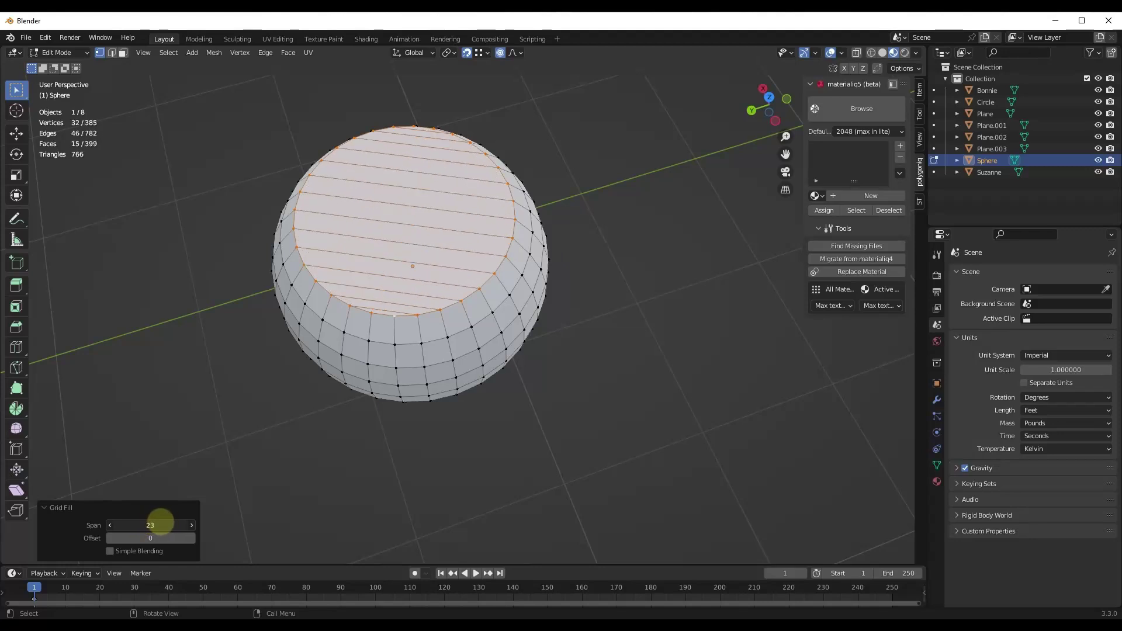
scroll(161, 525, "down", 19, "ctrl")
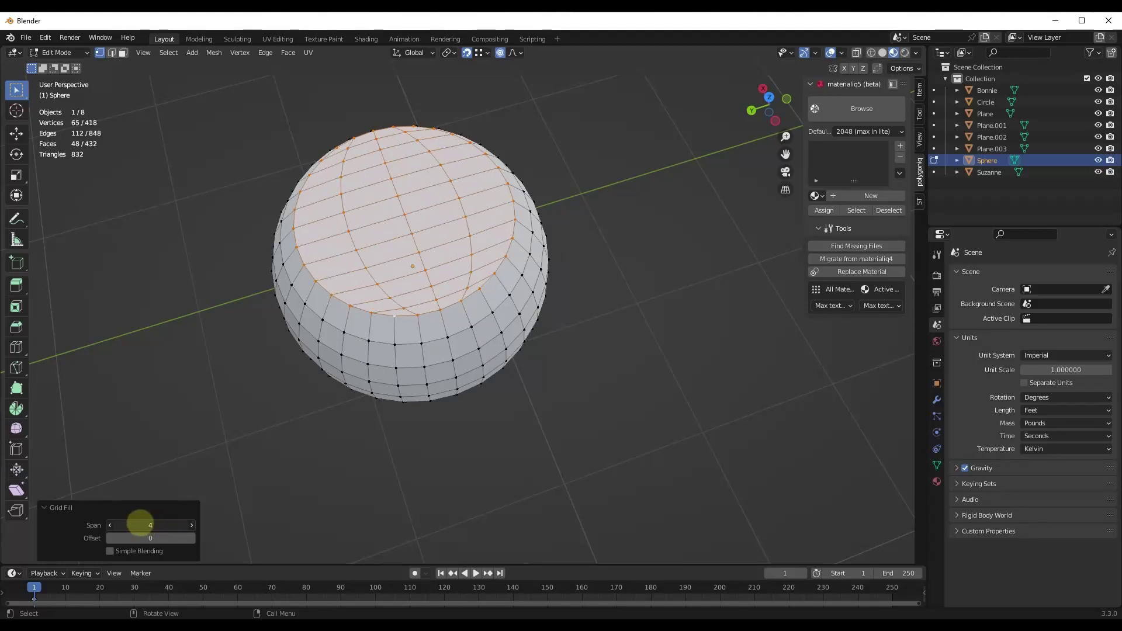
scroll(140, 522, "down", 2, "ctrl")
scroll(140, 524, "up", 9, "ctrl")
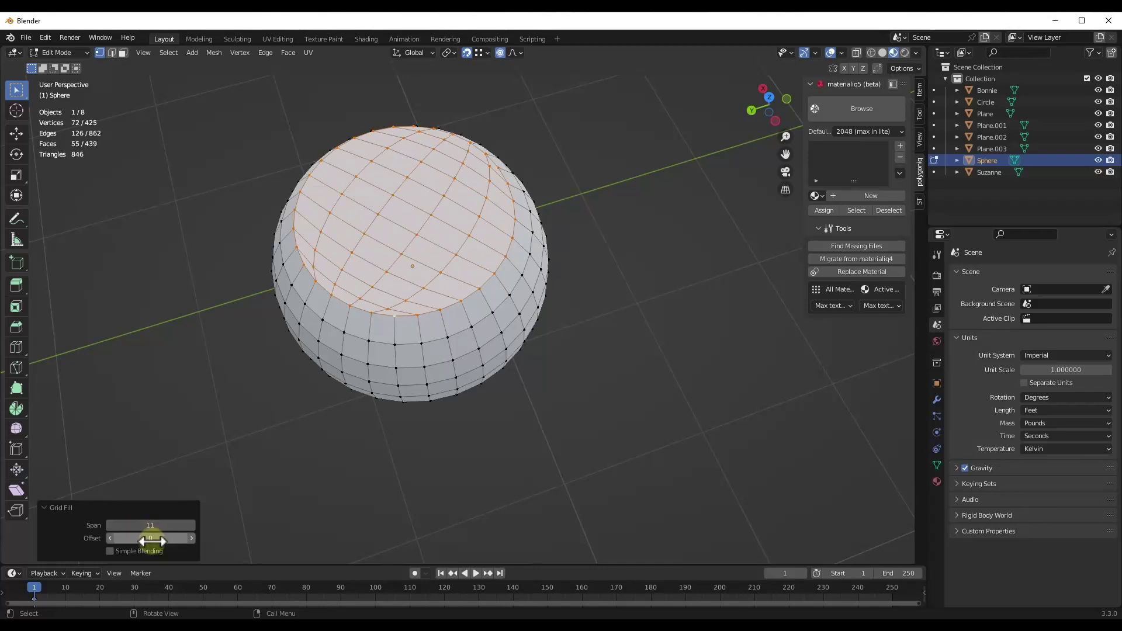
scroll(164, 538, "up", 9, "ctrl")
scroll(167, 536, "up", 7, "ctrl")
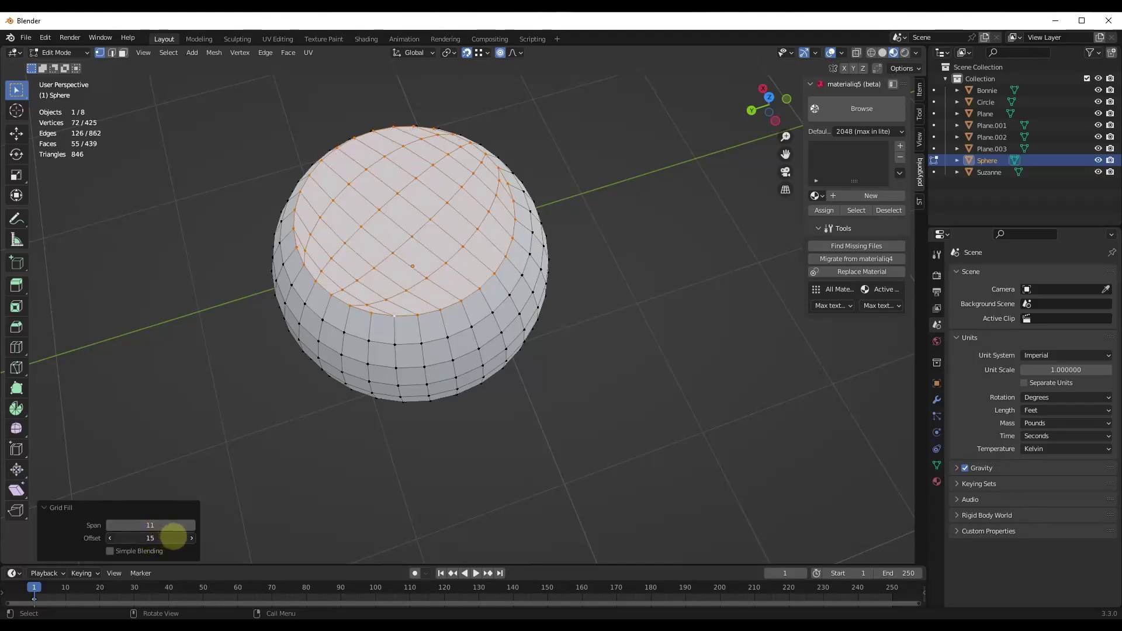
scroll(151, 538, "down", 3, "ctrl")
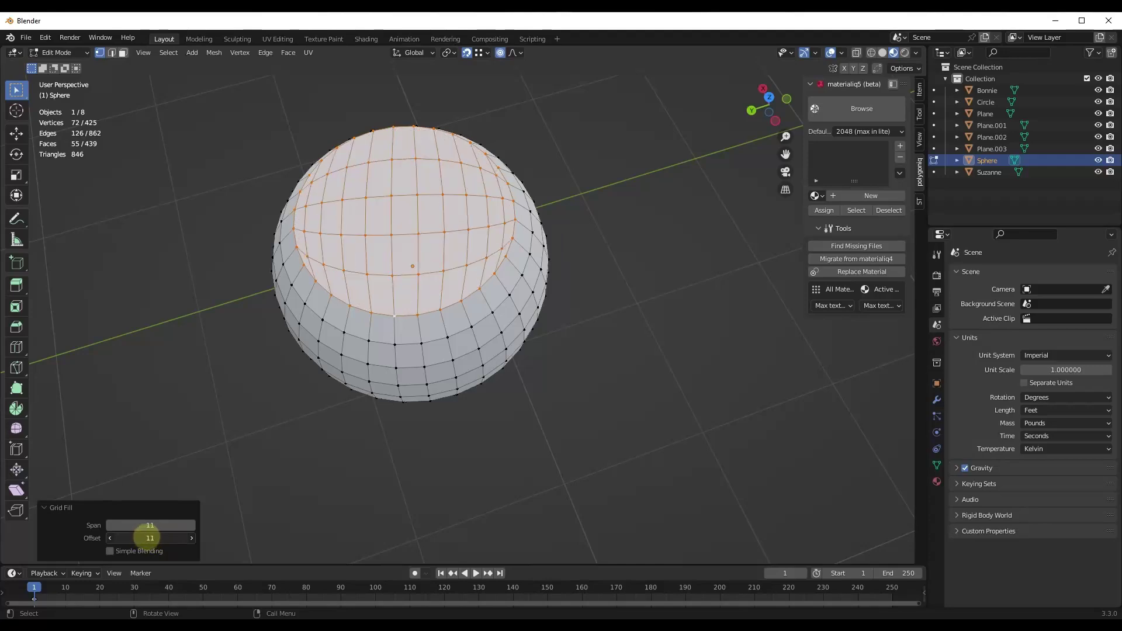
scroll(153, 537, "down", 4, "ctrl")
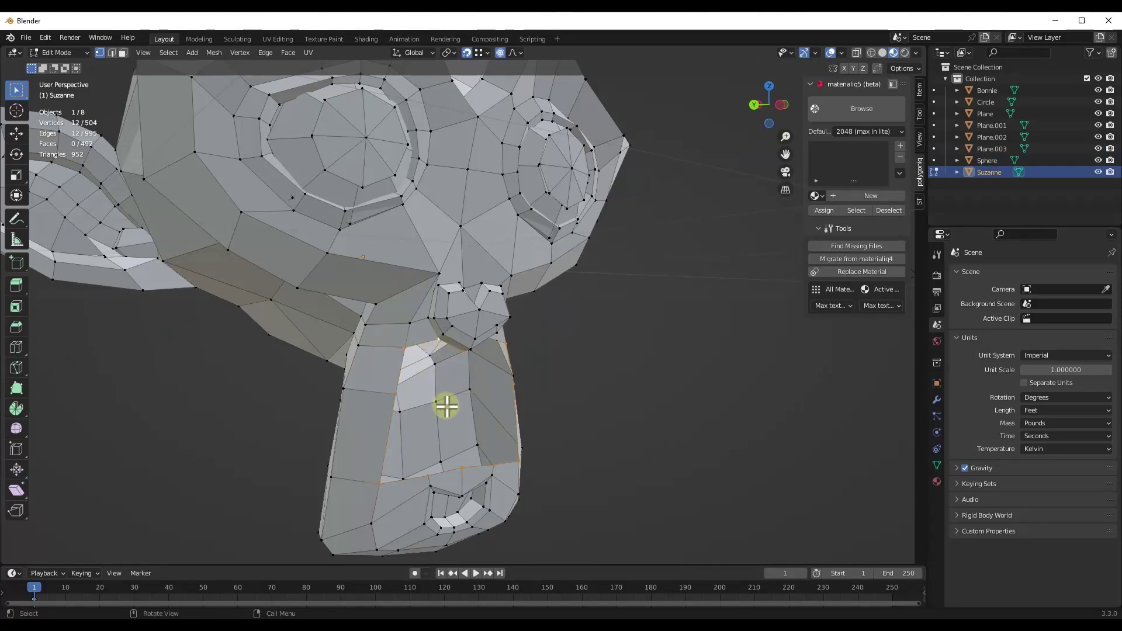
Step: Grid Fill Suzanne's selected neck-hole loop, adding 5 quad faces across the gap
key("ctrl+f")
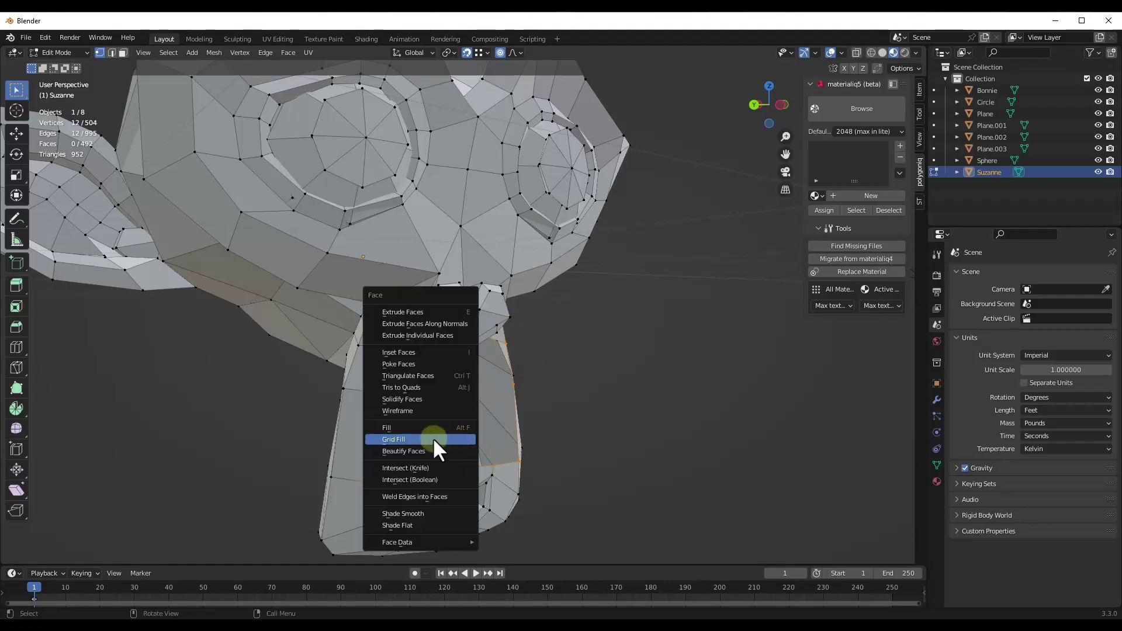
left_click(408, 439)
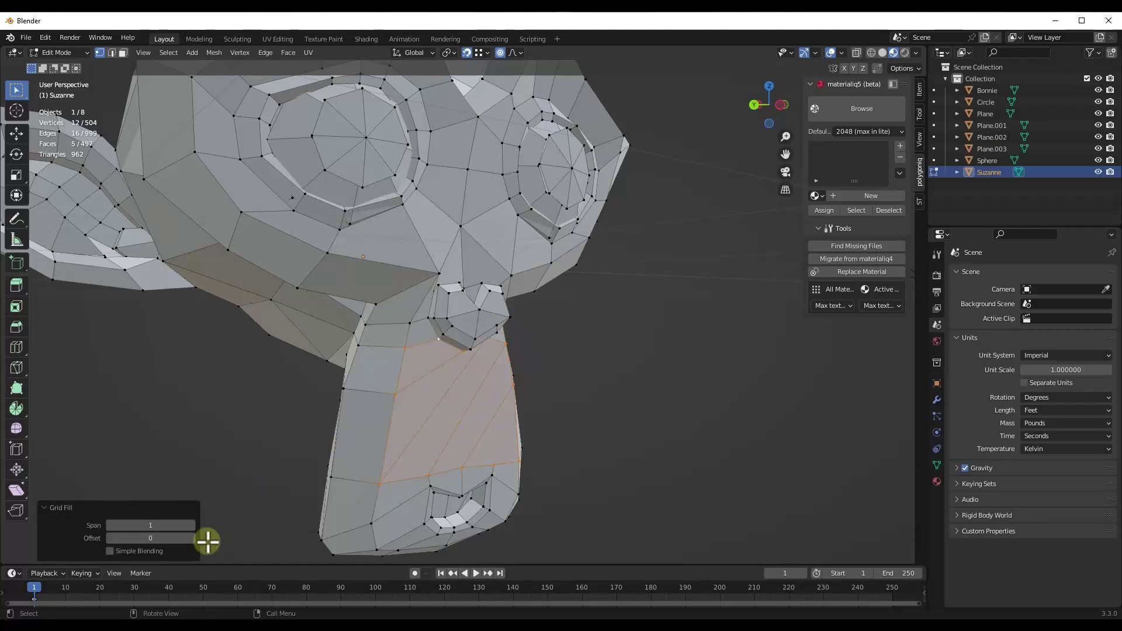
middle_click_drag(437, 423, 418, 392)
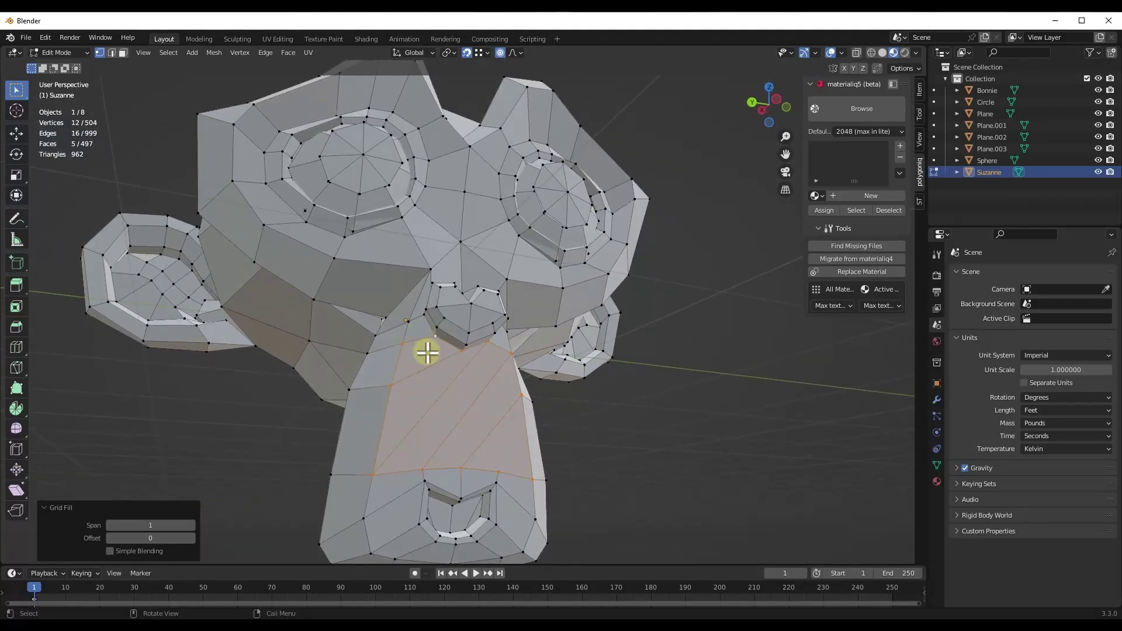
left_click(191, 525)
left_click(191, 524)
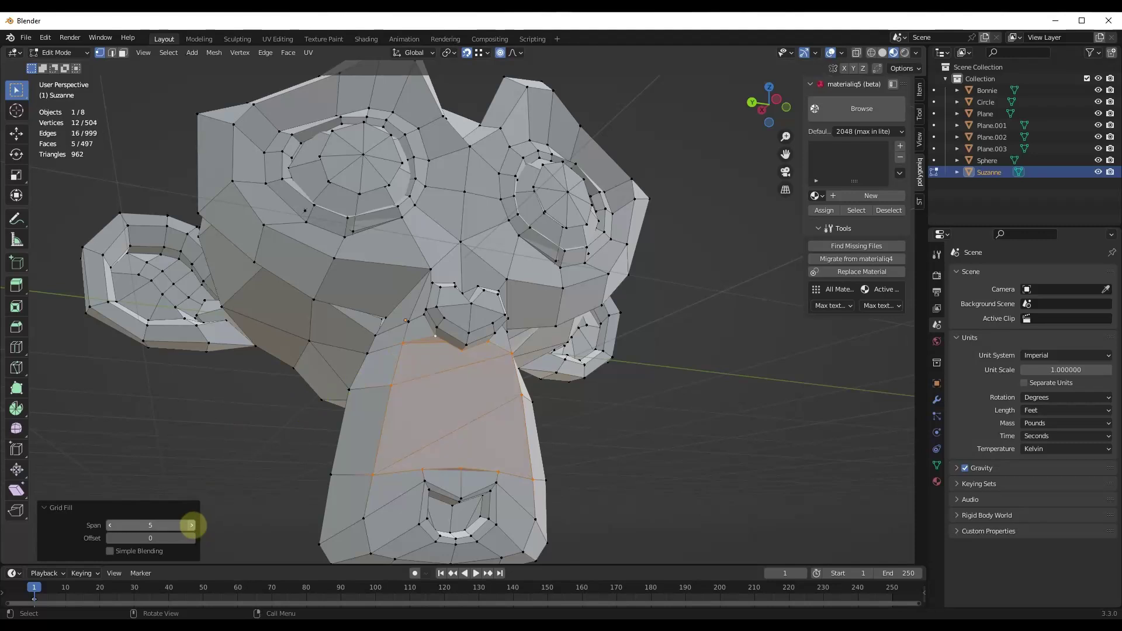
left_click(191, 525)
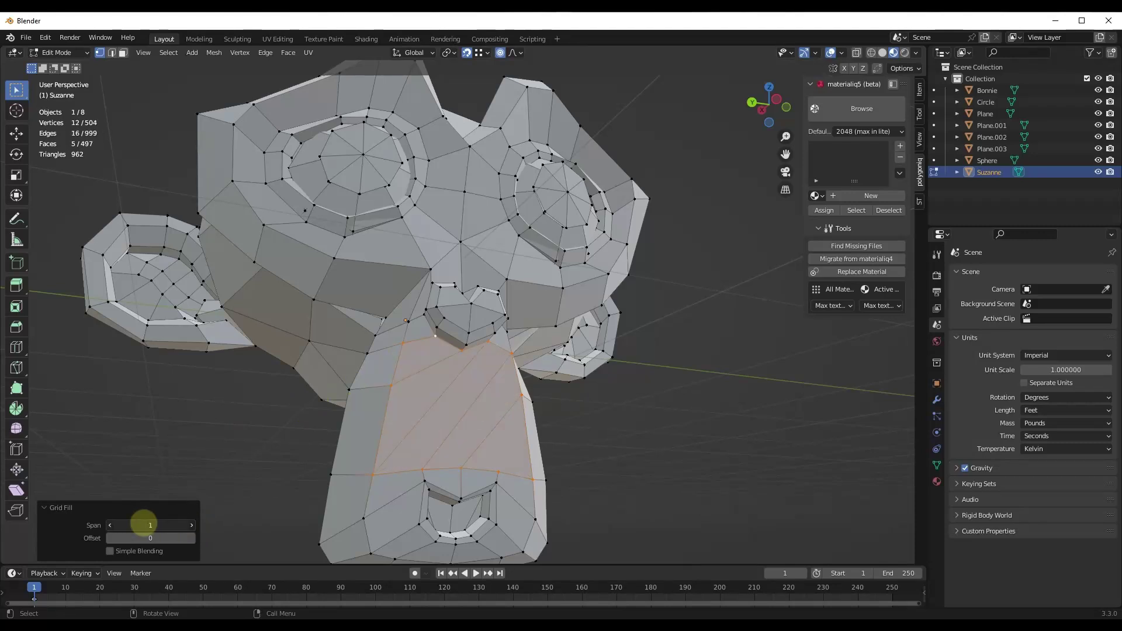
left_click_drag(150, 523, 146, 526)
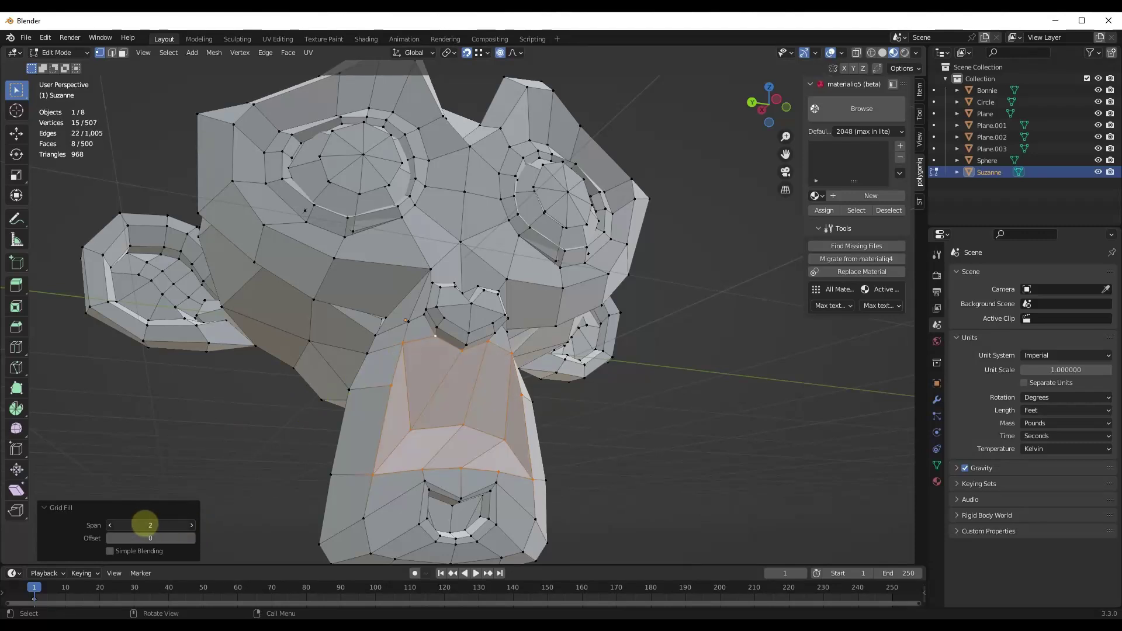
left_click(191, 525)
left_click(191, 525)
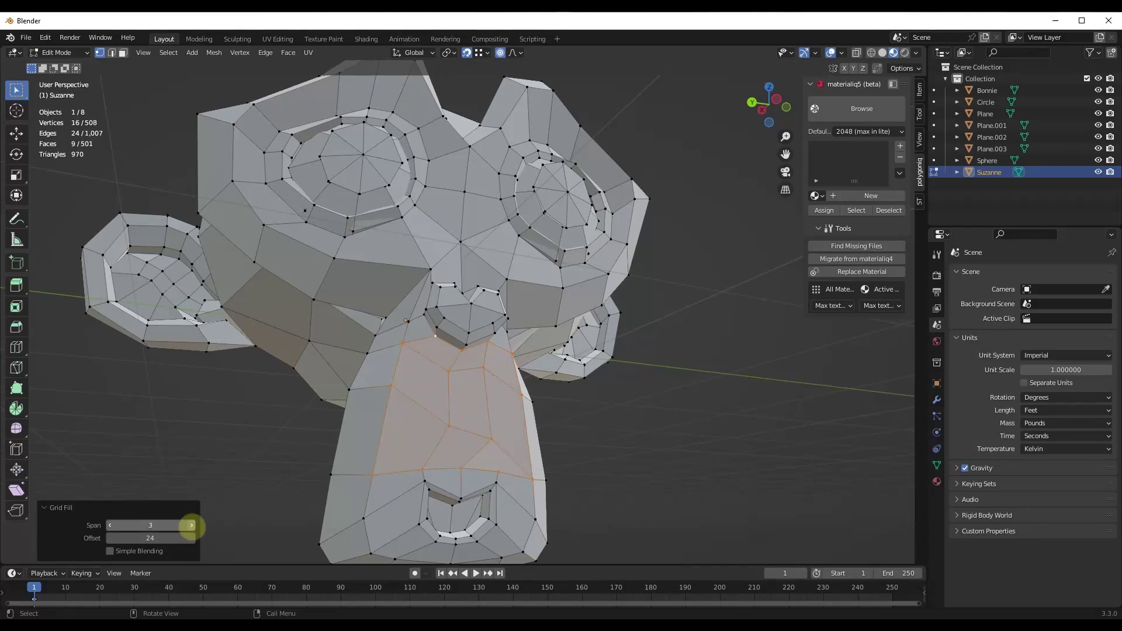
left_click(191, 524)
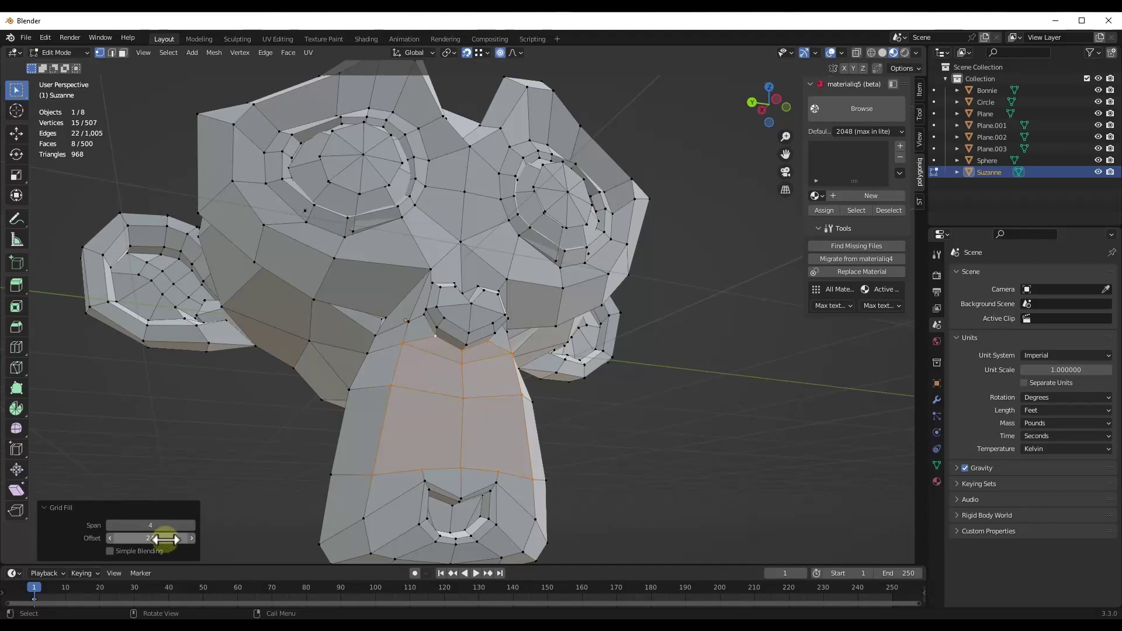
key("BackSpace")
middle_click_drag(200, 526, 421, 401)
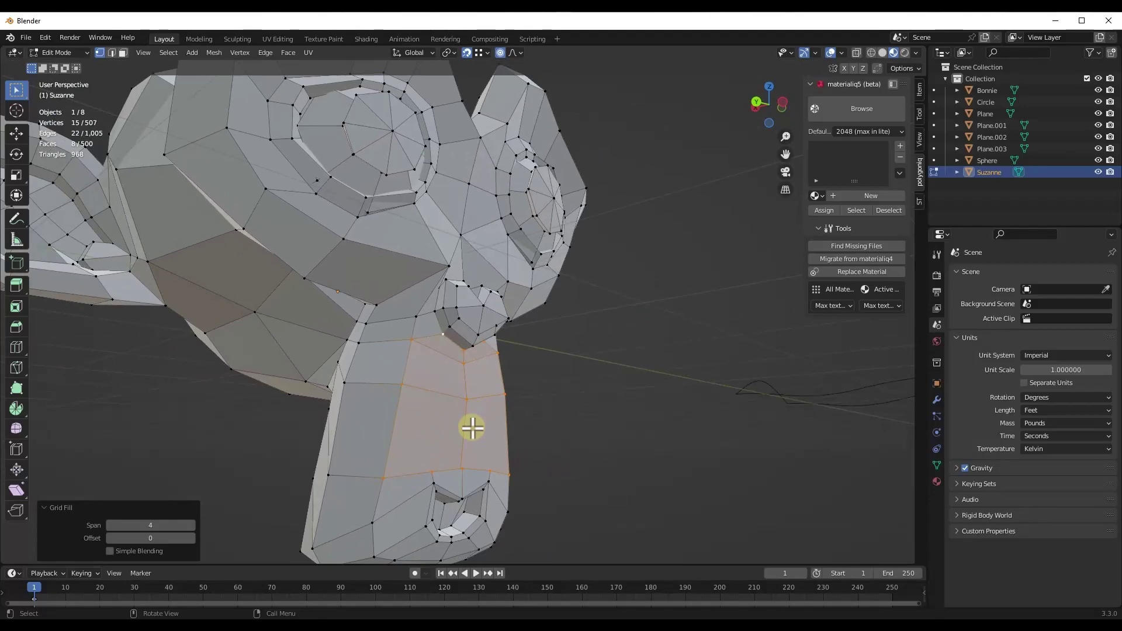
middle_click_drag(473, 429, 433, 424)
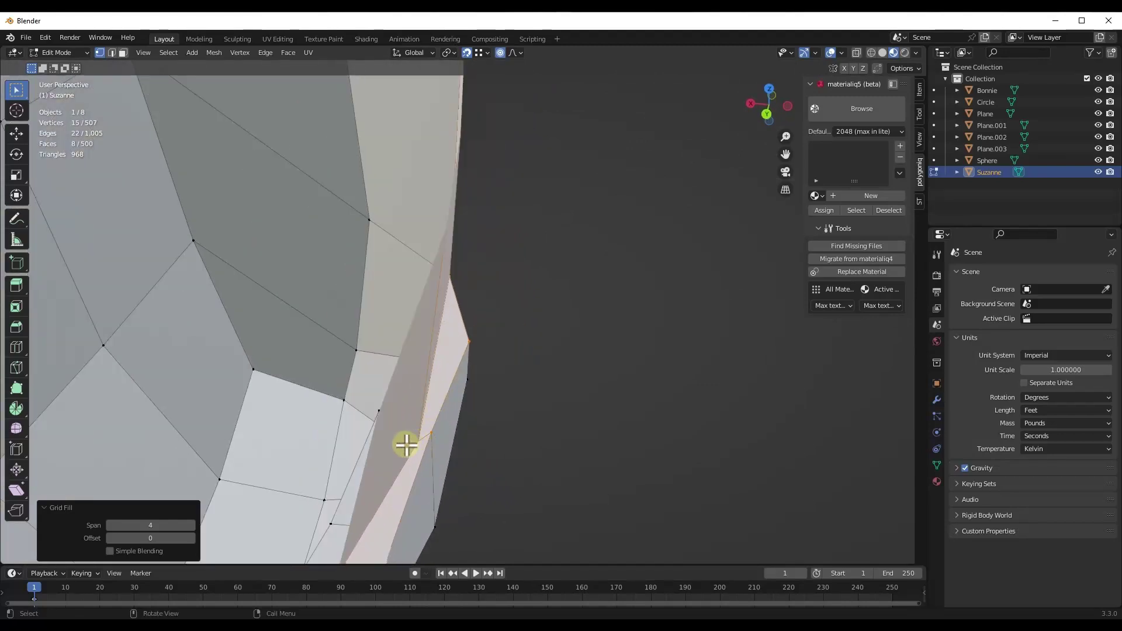
middle_click_drag(467, 269, 593, 298)
Step: Toggle Simple Blending on the chin grid fill to compare shapes, leaving it enabled
scroll(493, 261, "down", 3)
scroll(491, 260, "up", 3)
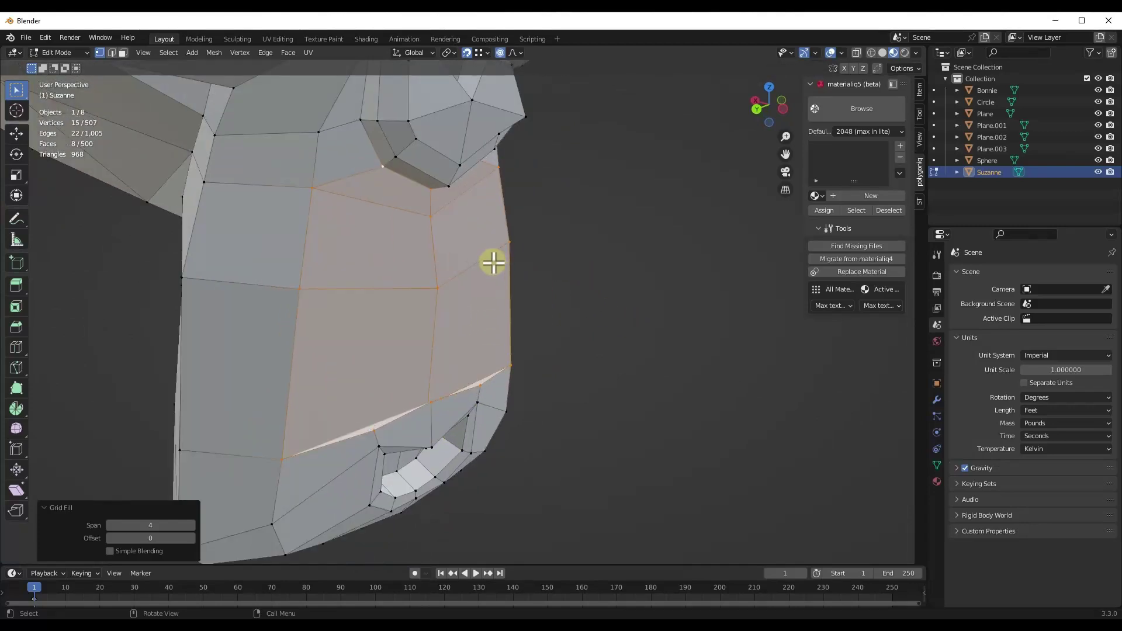
left_click(109, 551)
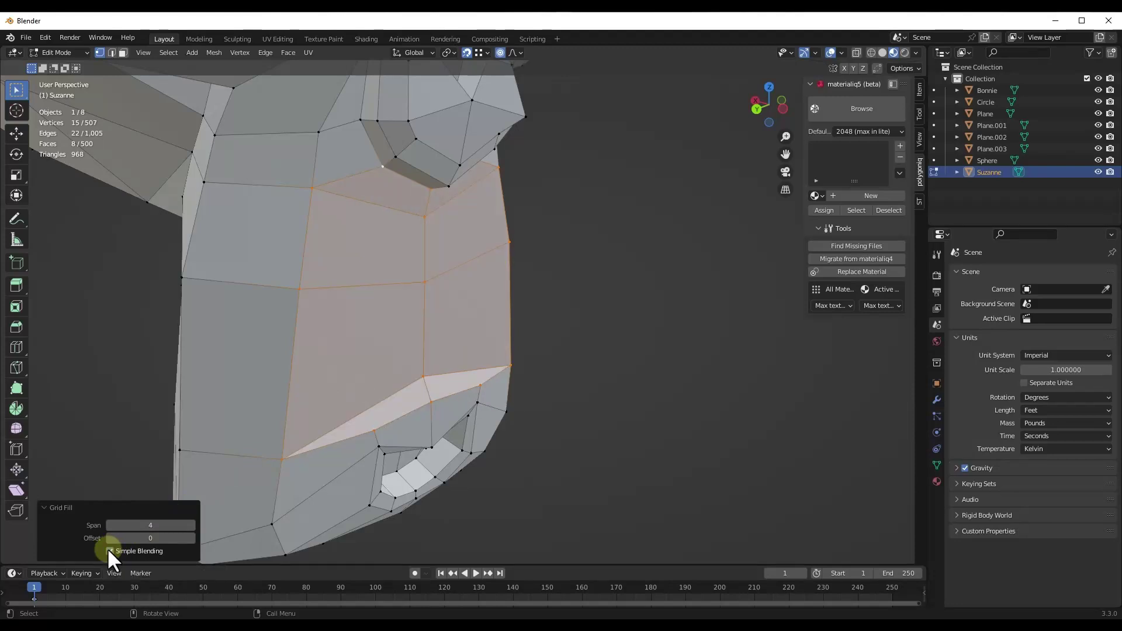
left_click(109, 552)
left_click(110, 552)
left_click(110, 551)
left_click(109, 552)
left_click(110, 551)
left_click(109, 551)
left_click(109, 551)
left_click(109, 551)
middle_click_drag(436, 339, 443, 295)
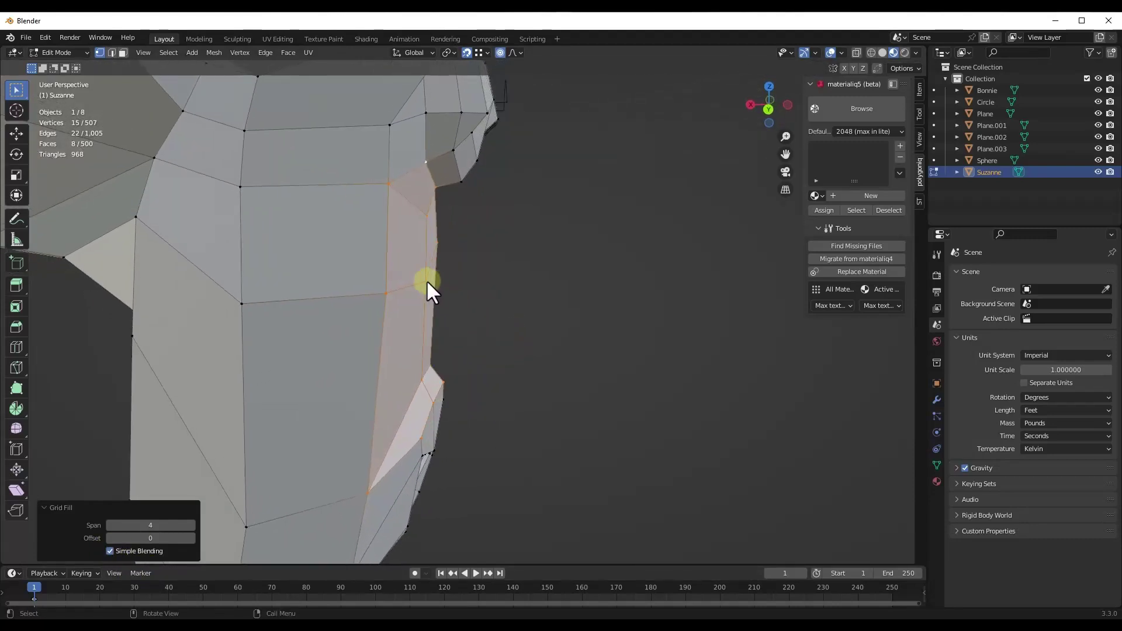
middle_click_drag(479, 376, 409, 333)
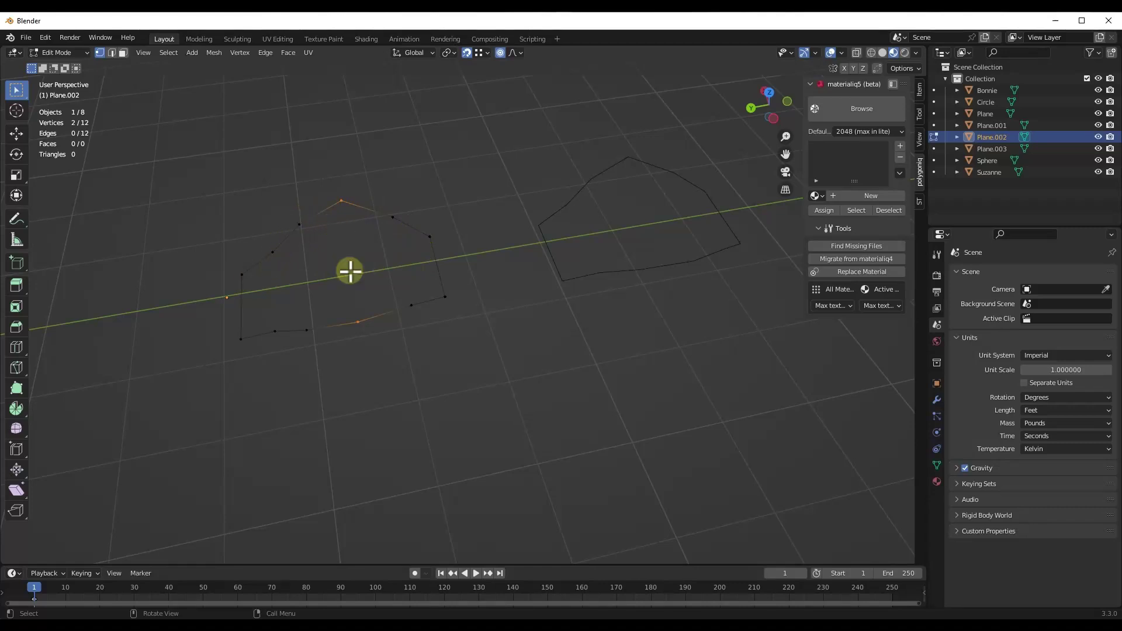
Step: Select all of Plane.002's outline, Grid Fill it into 5 quads at span 5, and exit to Object Mode
middle_click_drag(350, 270, 263, 332)
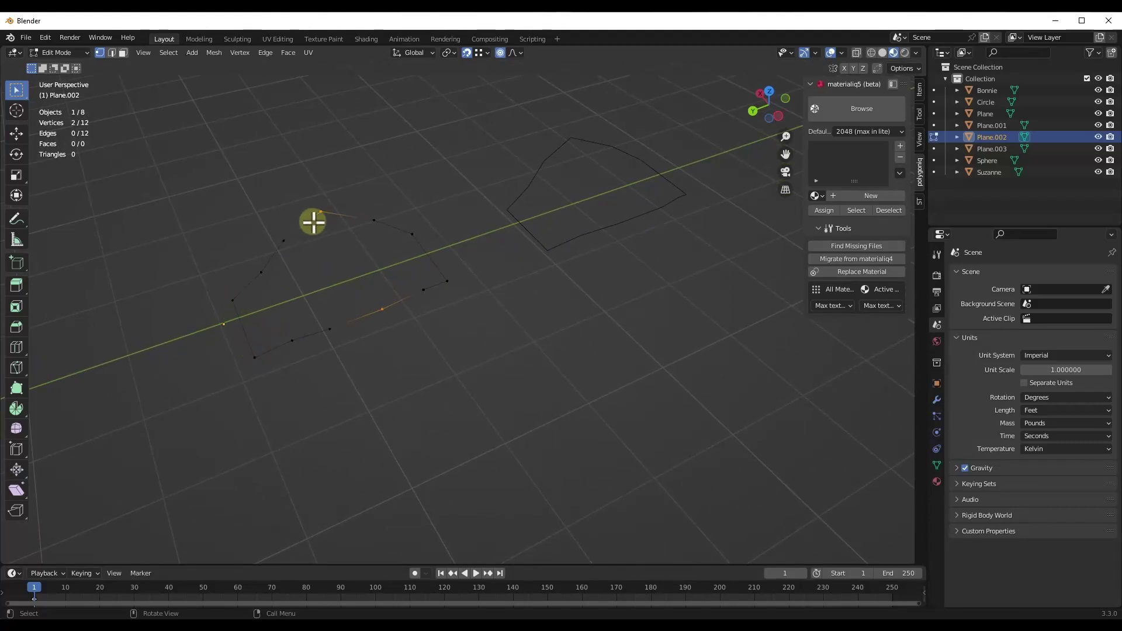
key("a")
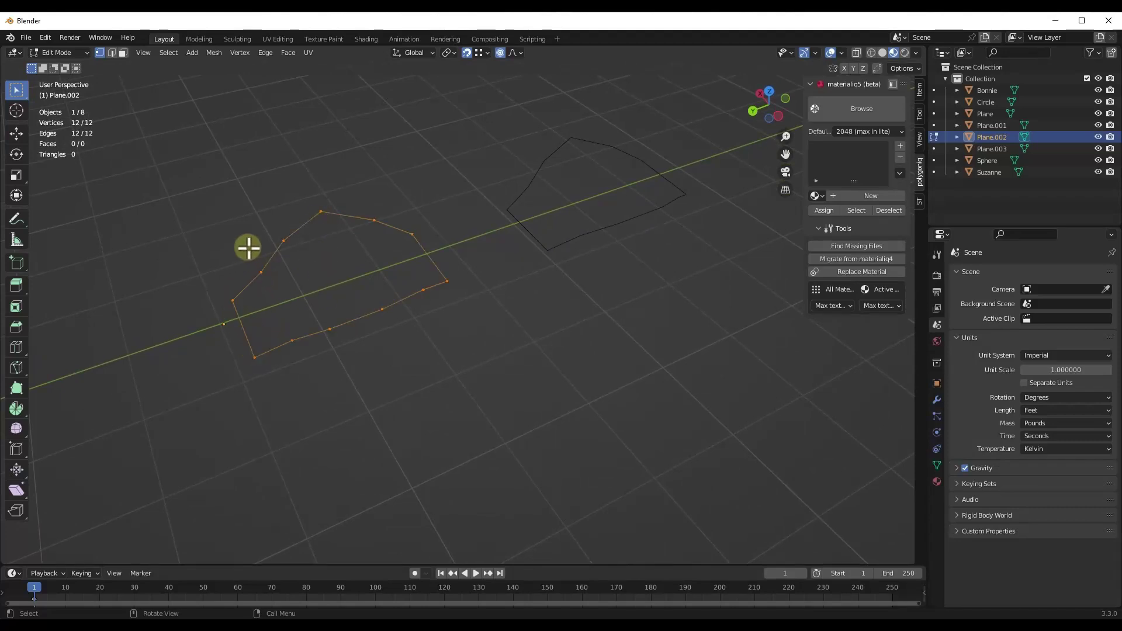
key("ctrl+f")
left_click(291, 255)
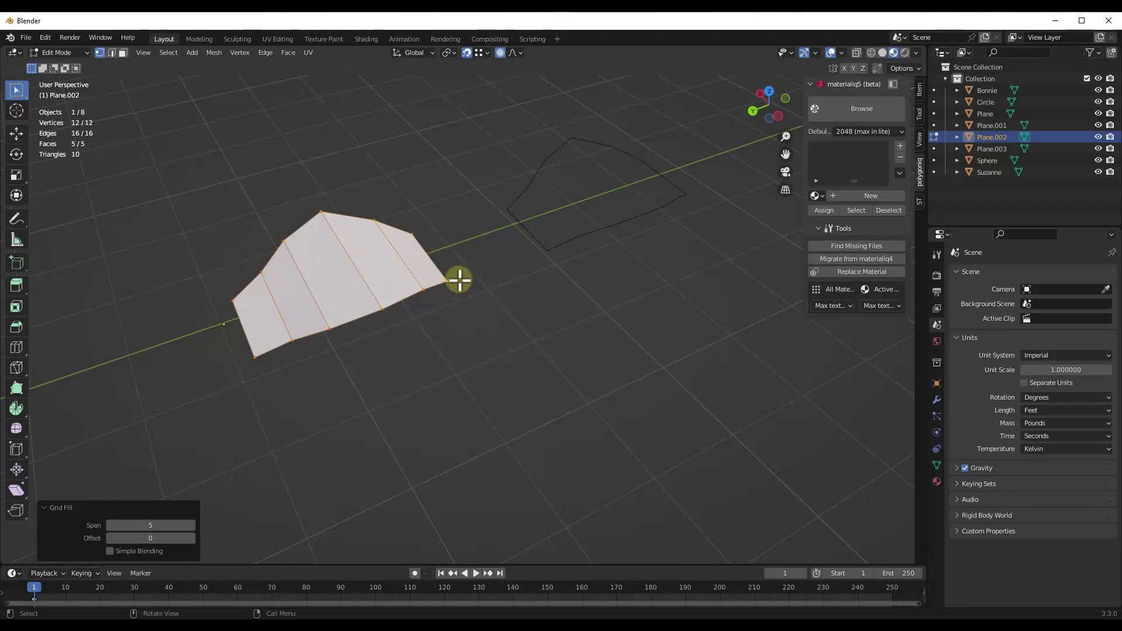
middle_click_drag(446, 310, 242, 301)
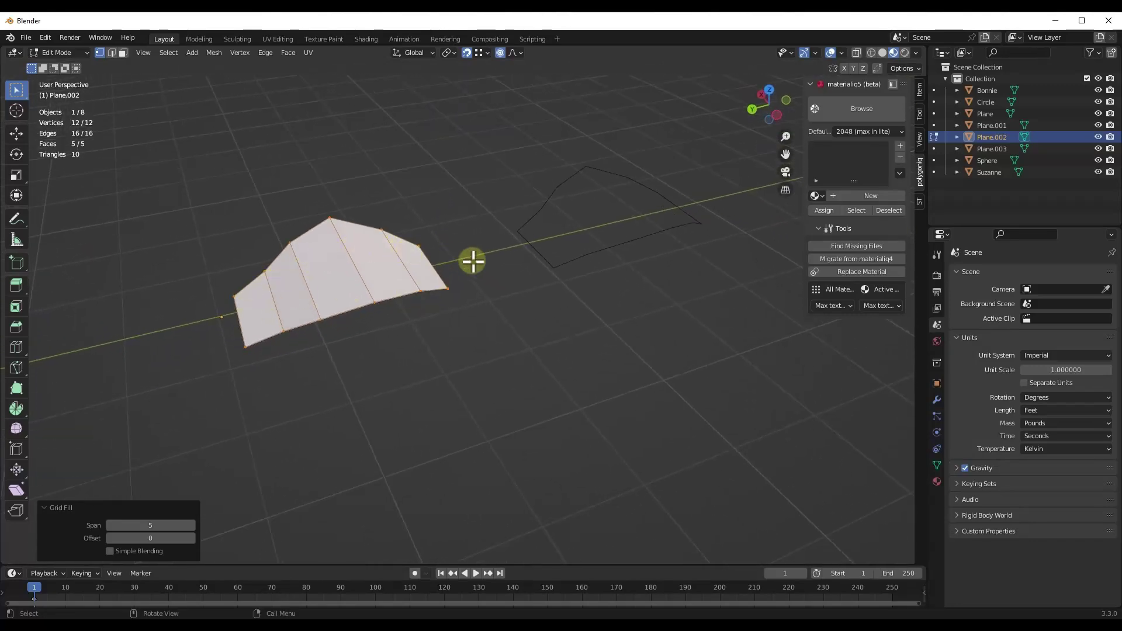
middle_click_drag(472, 260, 468, 267)
key("Tab")
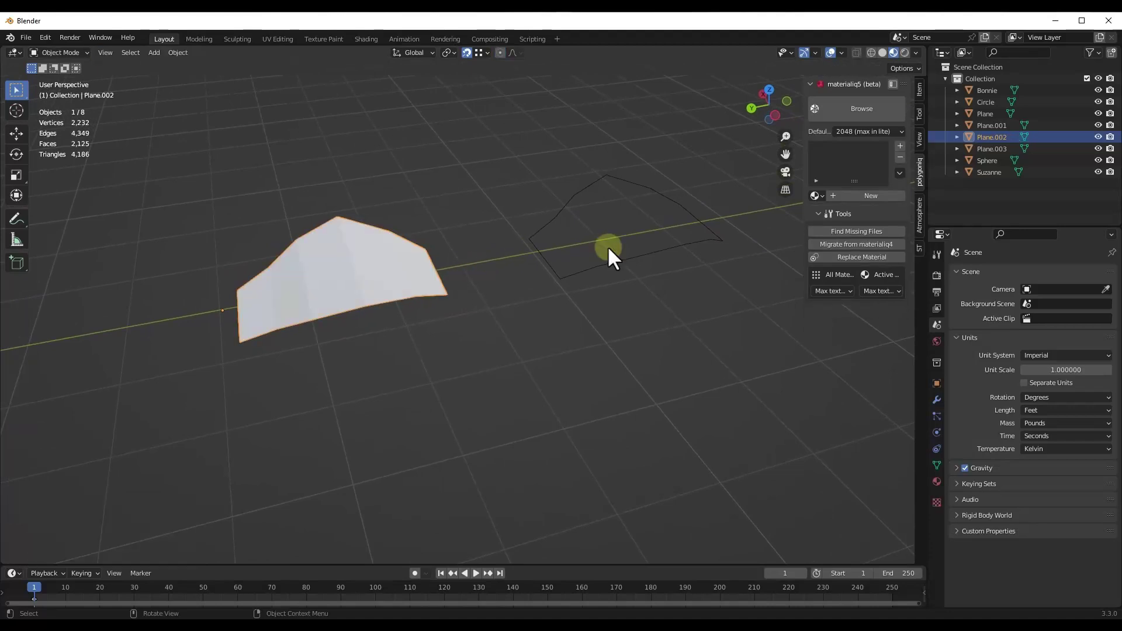
Step: Select Plane.003 and enter Edit Mode on its 12-vertex outline
left_click(654, 252)
scroll(758, 221, "up", 3)
middle_click_drag(745, 208, 646, 257)
key("Tab")
middle_click_drag(546, 252, 556, 253)
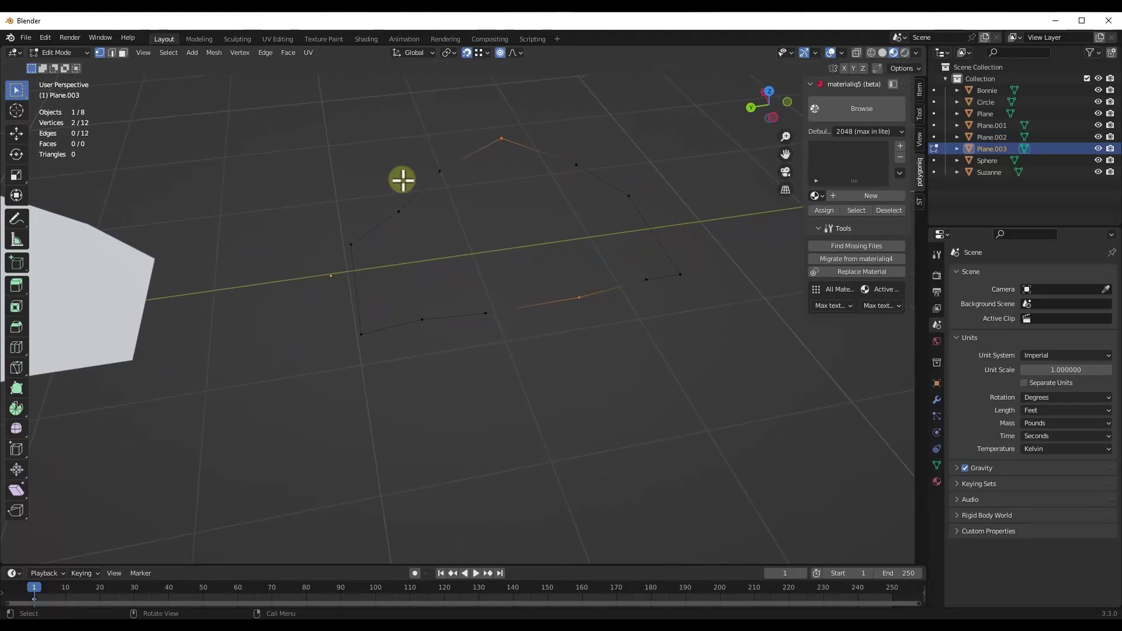
left_click_drag(306, 122, 685, 245)
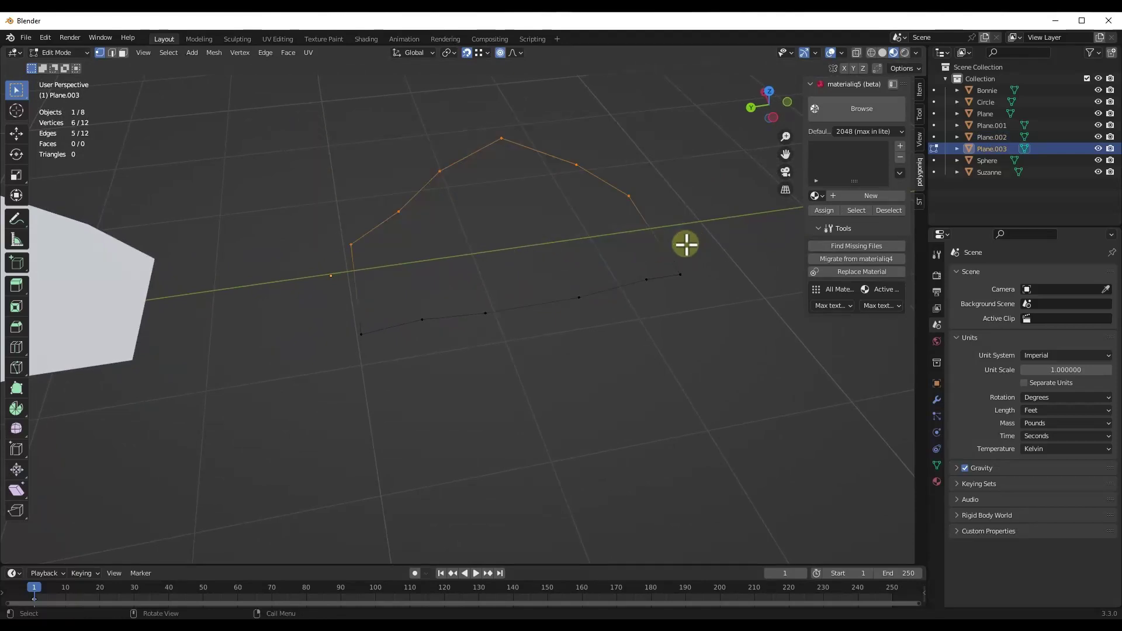
left_click(842, 52)
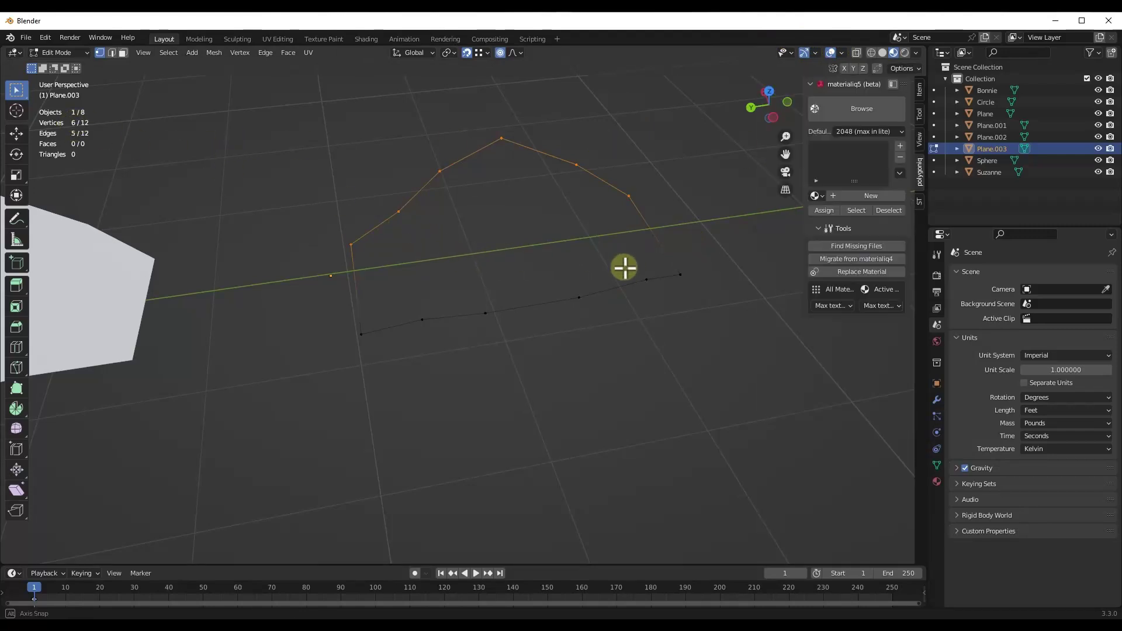
middle_click_drag(623, 268, 606, 291)
left_click_drag(288, 291, 700, 389)
Step: Add 4 evenly spaced loop cuts across both the left and right edges of the outline
left_click_drag(294, 175, 371, 379)
key("ctrl+r")
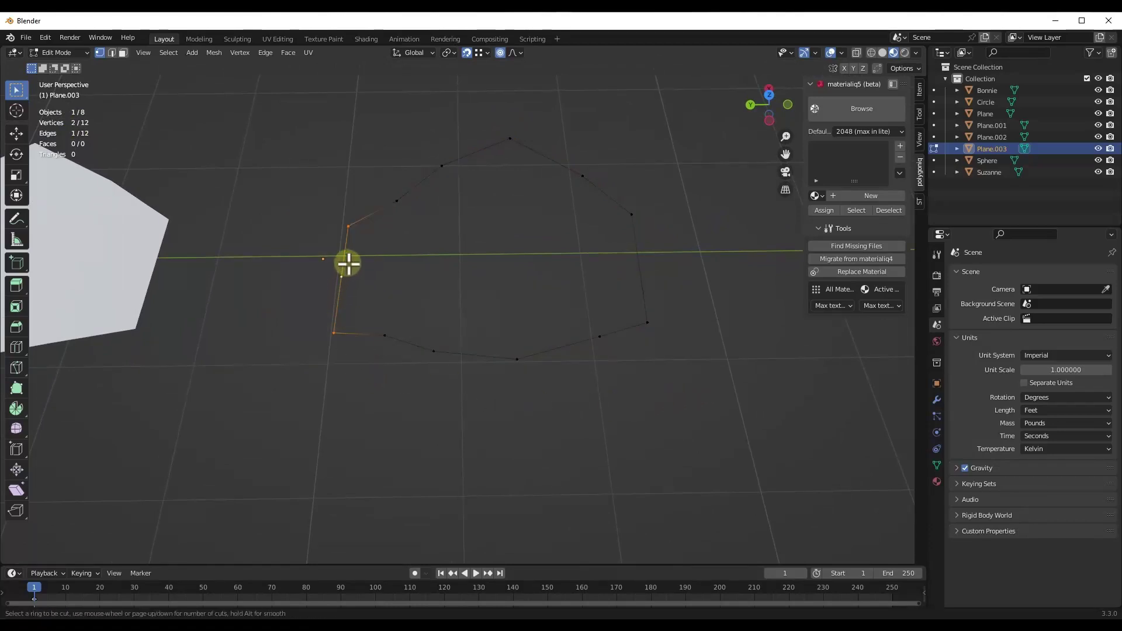
scroll(348, 264, "up", 3)
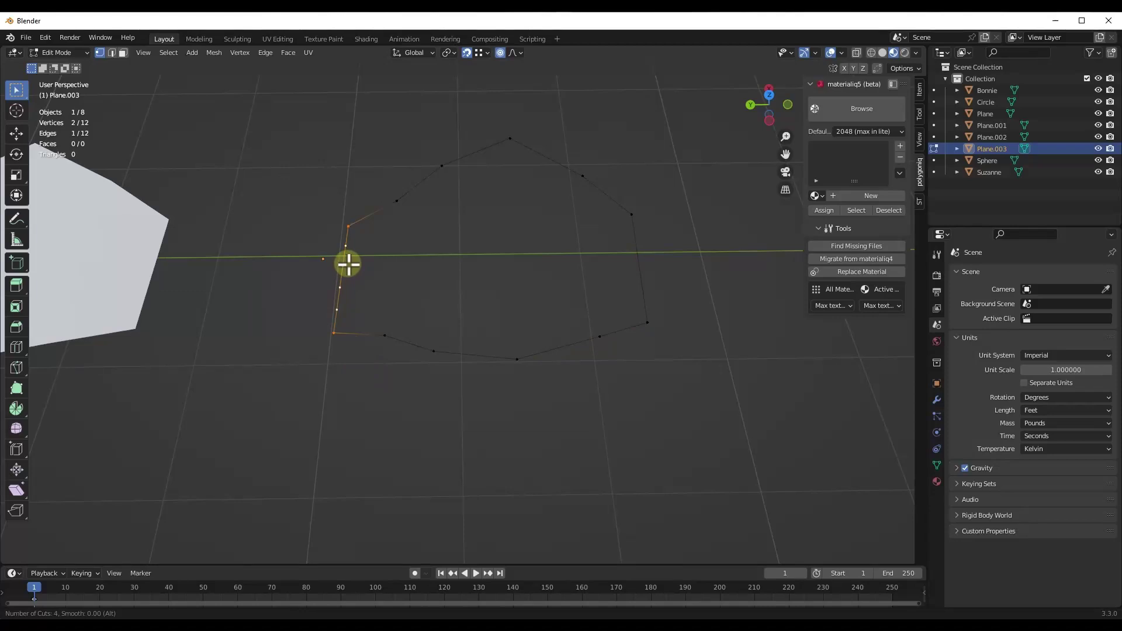
left_click(348, 263)
right_click(348, 264)
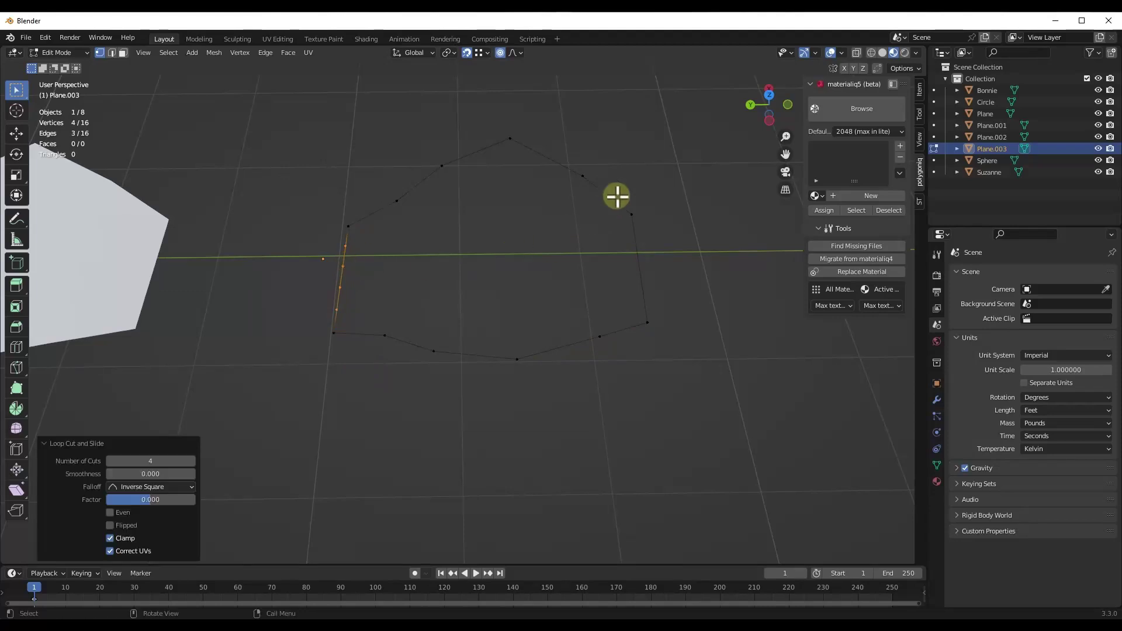
left_click_drag(615, 196, 677, 342)
key("ctrl+r")
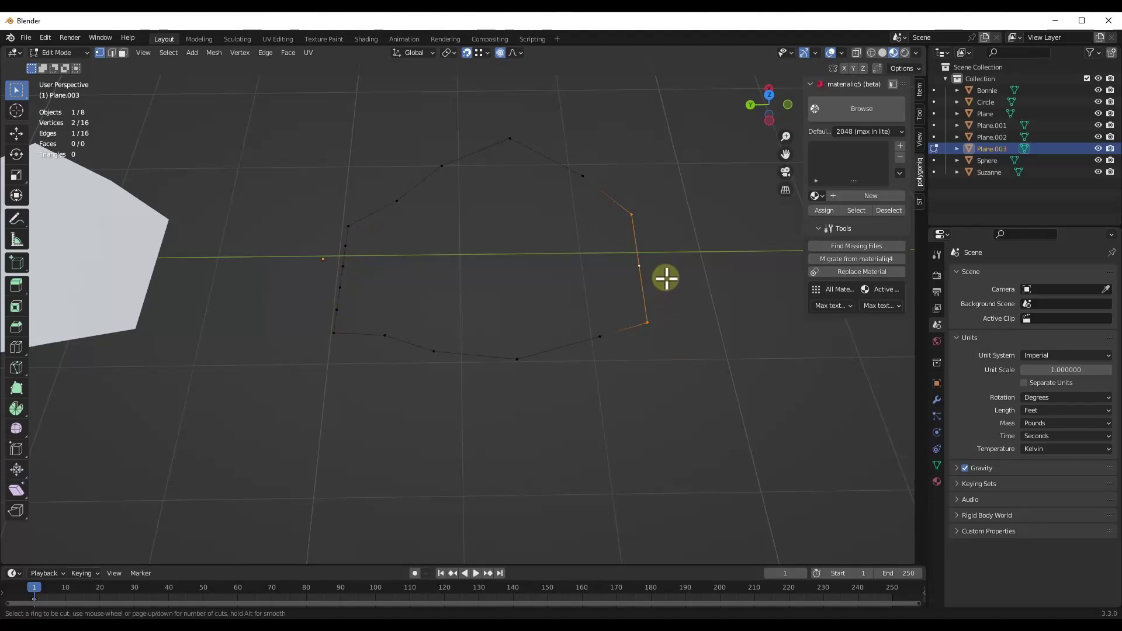
scroll(648, 265, "up", 1)
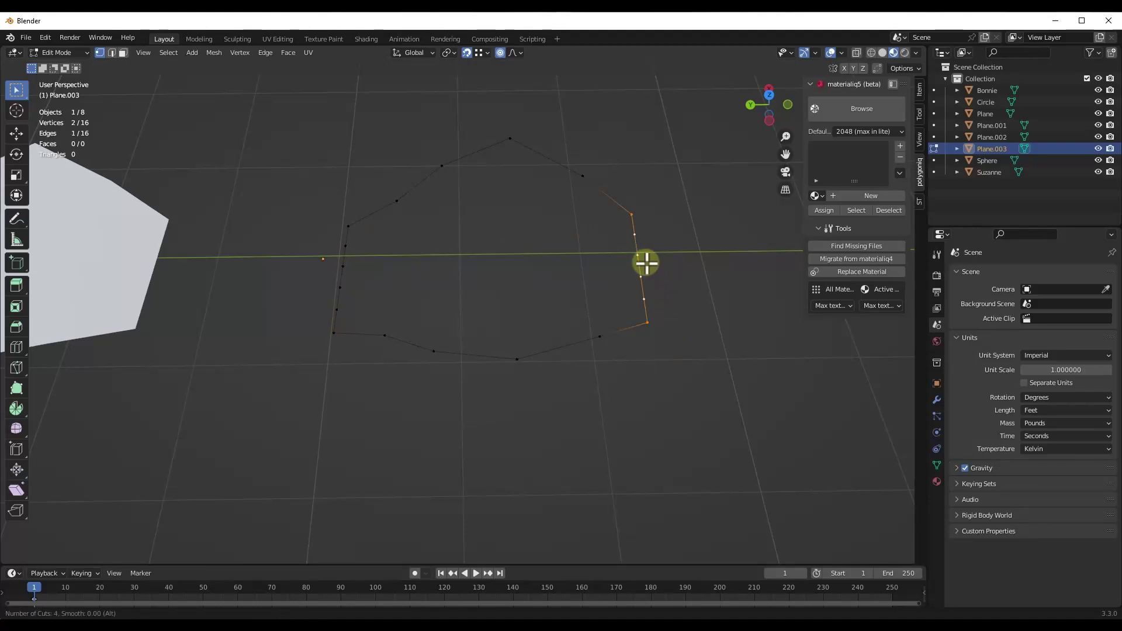
left_click(646, 263)
right_click(646, 263)
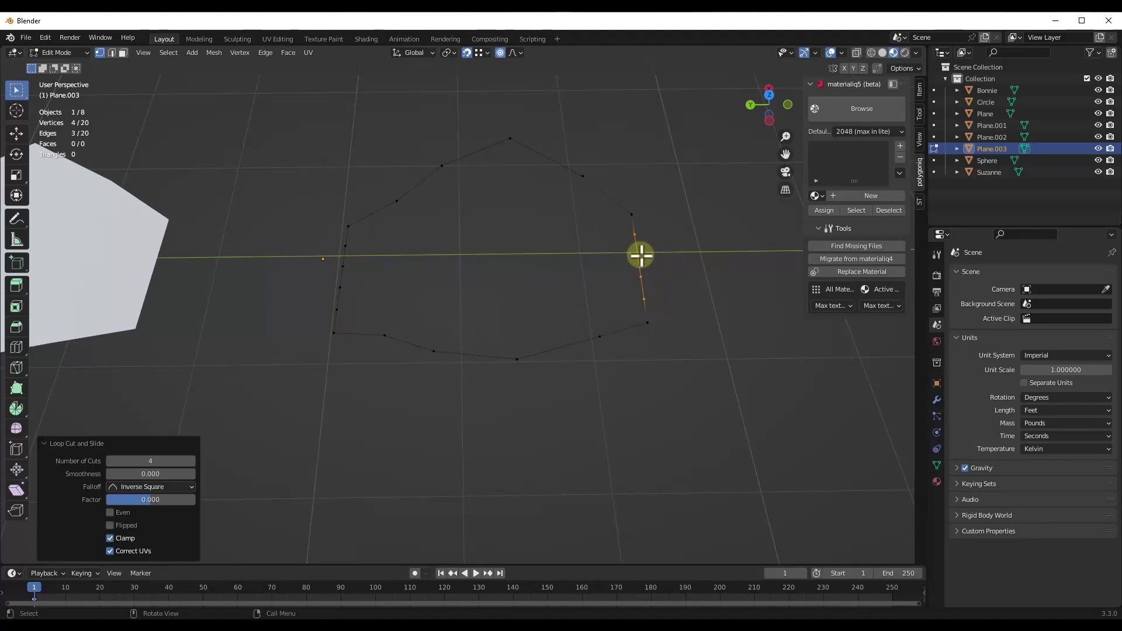
middle_click_drag(510, 425, 549, 387)
Step: Grid Fill all 20 outline vertices of Plane.003 at span 5, producing 25 quad faces
key("a")
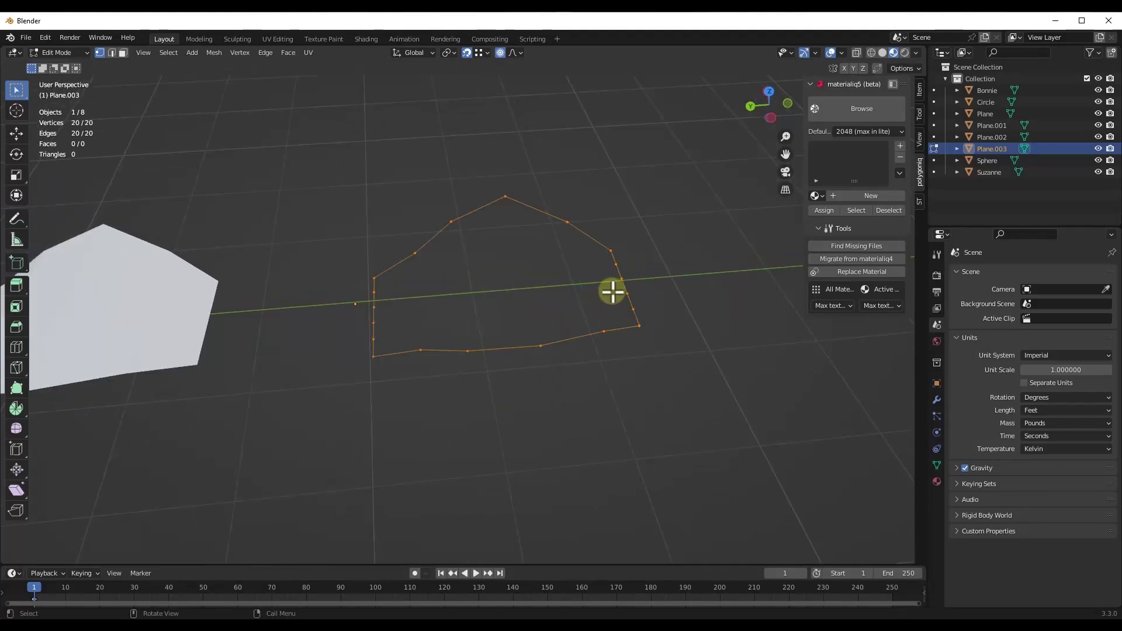
key("ctrl+f")
left_click(587, 287)
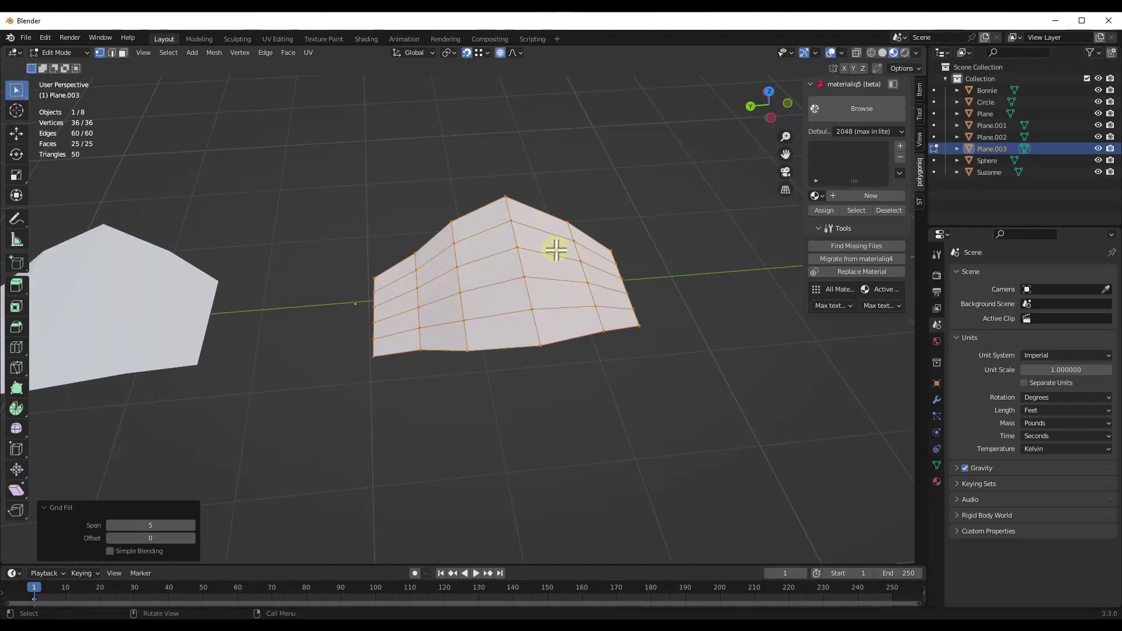
middle_click_drag(522, 286, 415, 300)
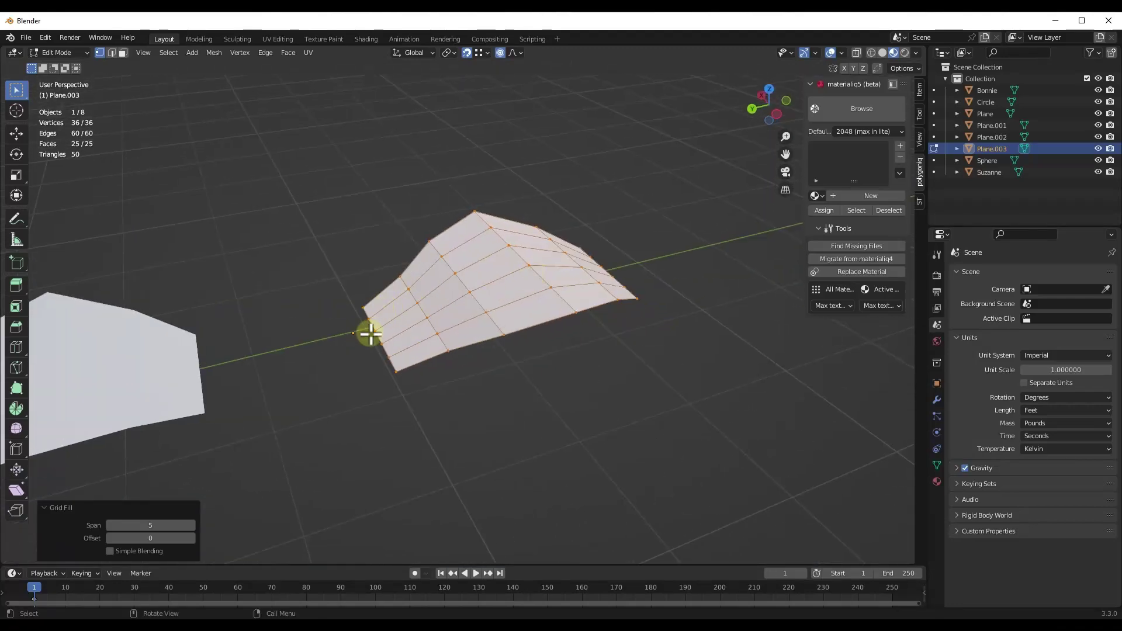
Step: Open Plane.002 in Edit Mode to compare its grid fill with Plane.003
key("Tab")
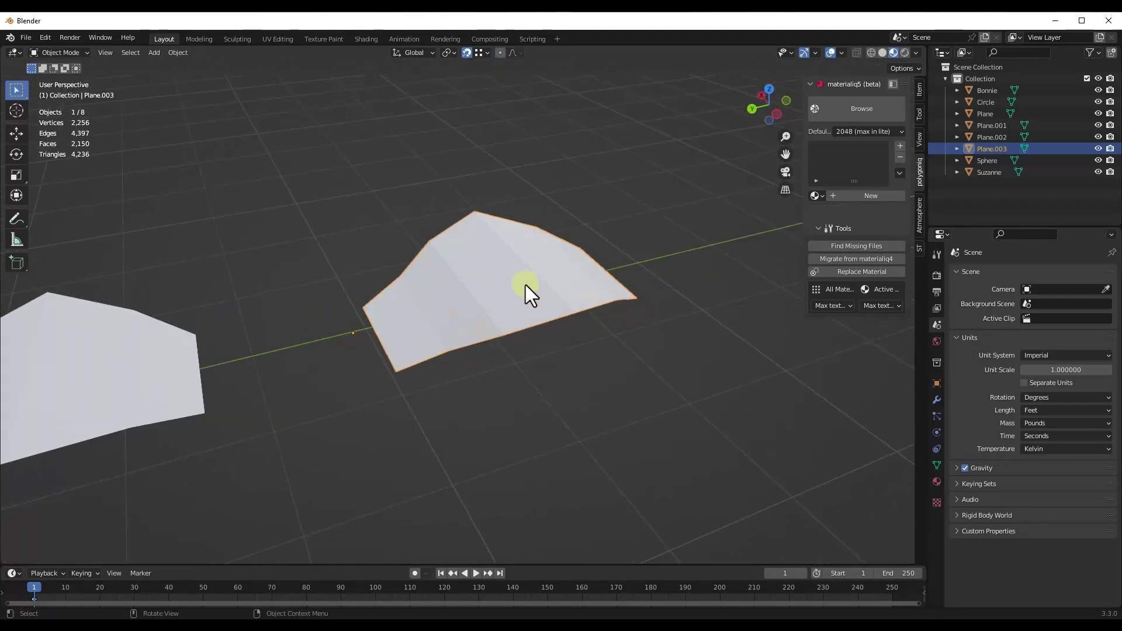
left_click(154, 349)
key("Tab")
middle_click_drag(329, 337, 183, 328)
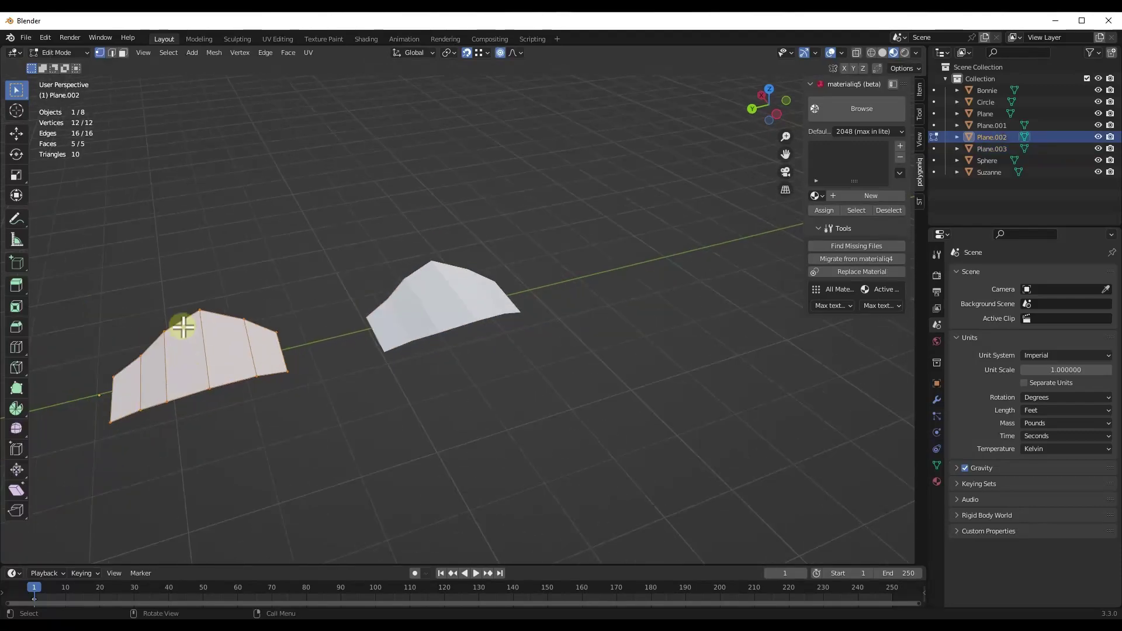
Step: Return to Plane.003 in Edit Mode and inspect its dense grid fill
key("Tab")
left_click(475, 285)
key("Tab")
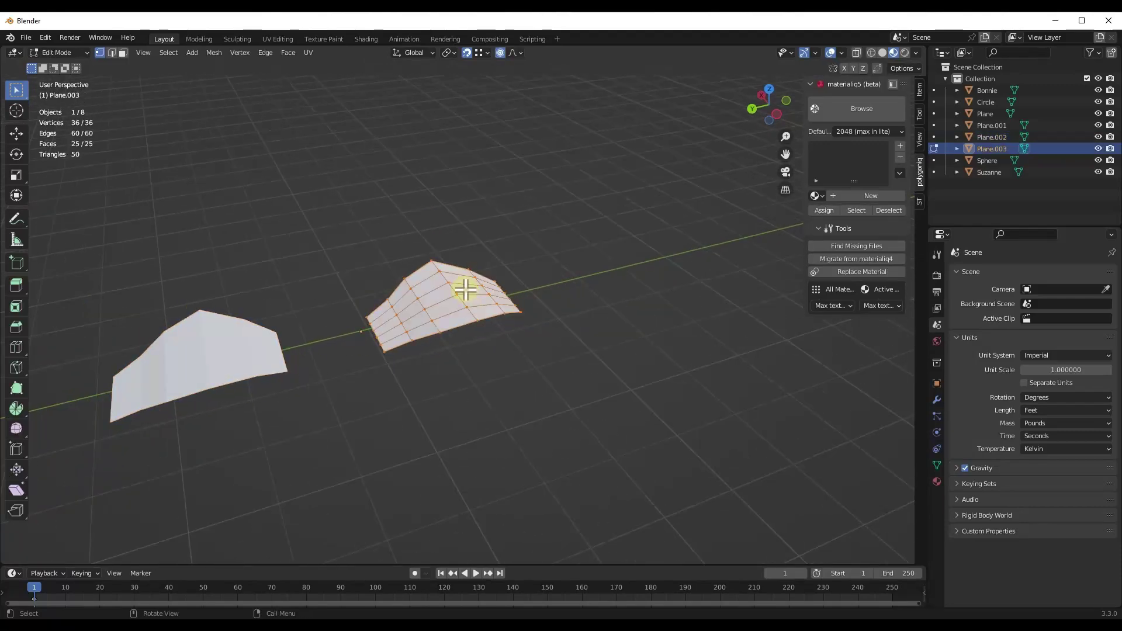
scroll(441, 296, "up", 4)
scroll(467, 304, "down", 2)
scroll(455, 351, "up", 2)
middle_click_drag(454, 350, 458, 330)
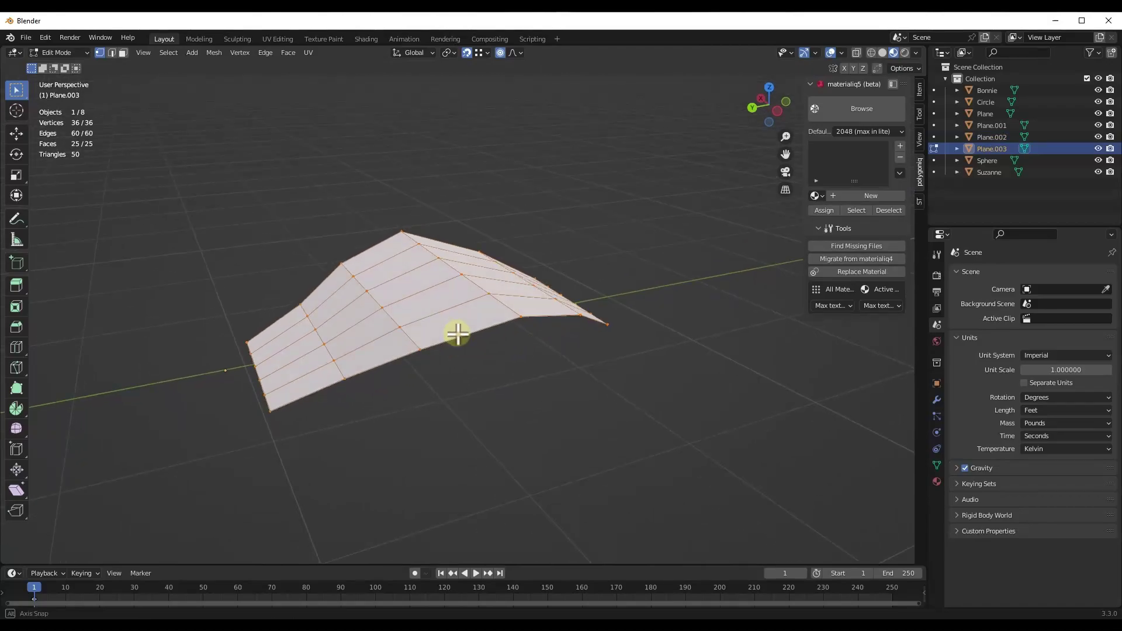